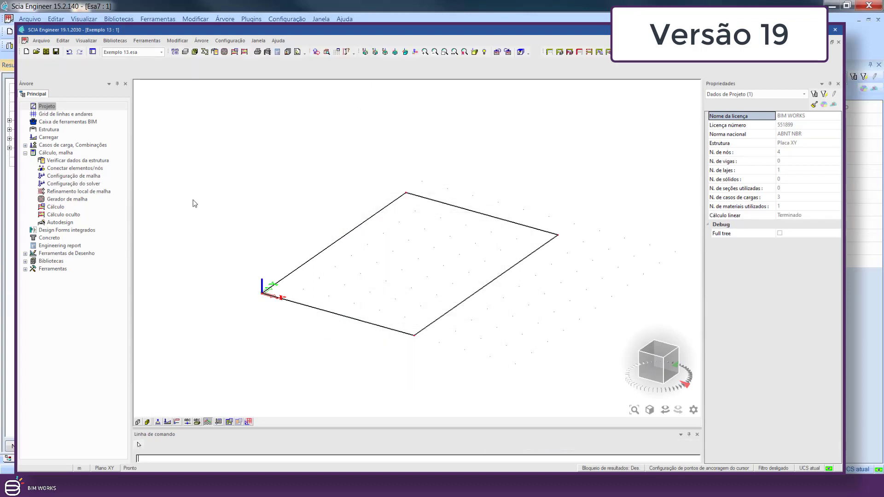
- Open the Results tree of Exemplo 13 to examine its available result items, then close it
key(Return)
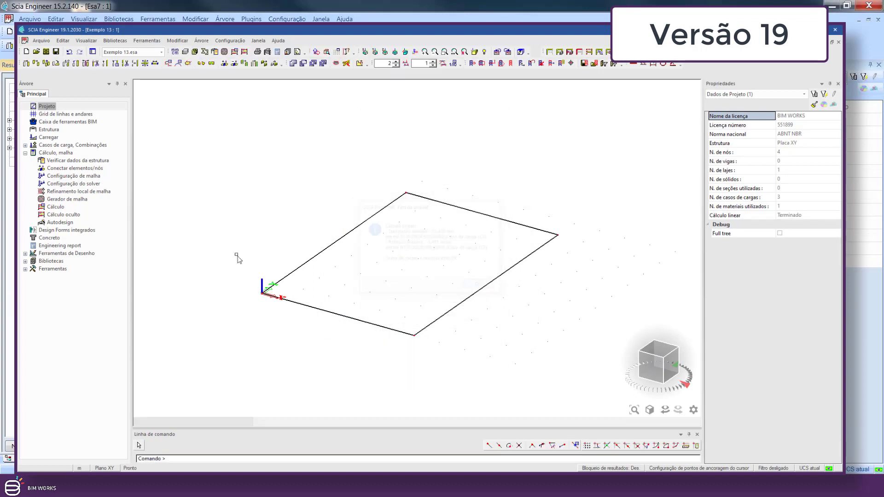
click(41, 238)
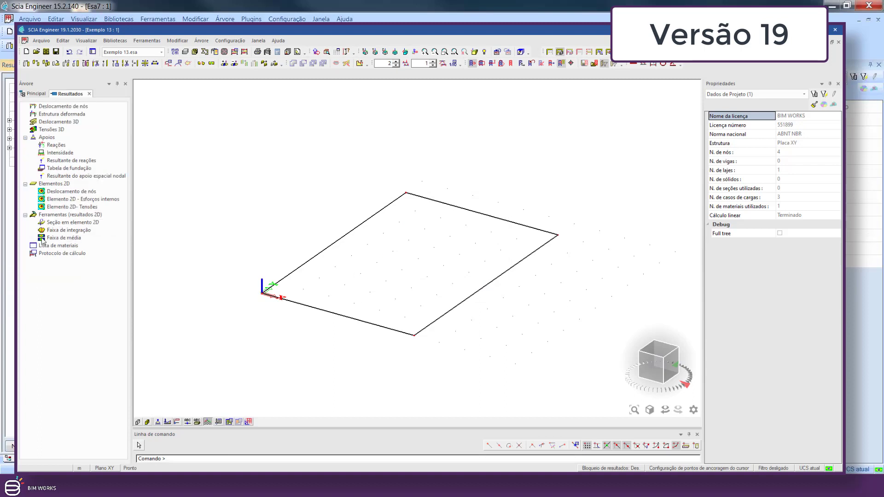
click(41, 238)
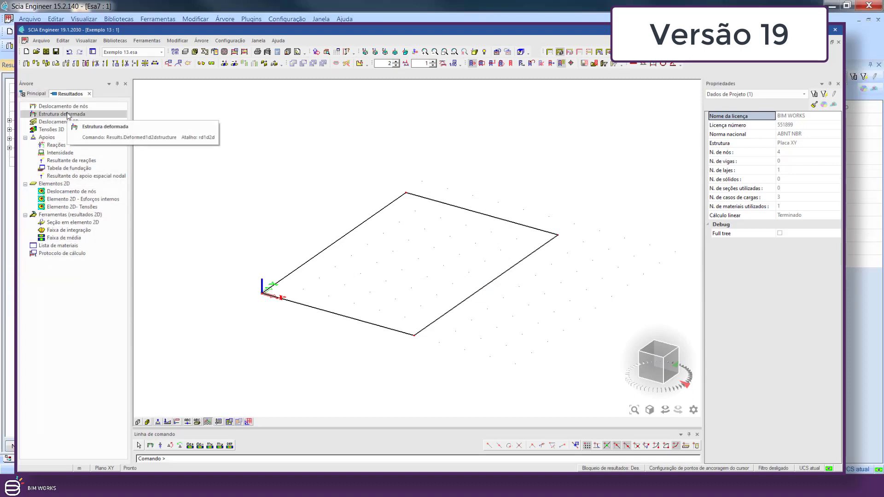
click(89, 94)
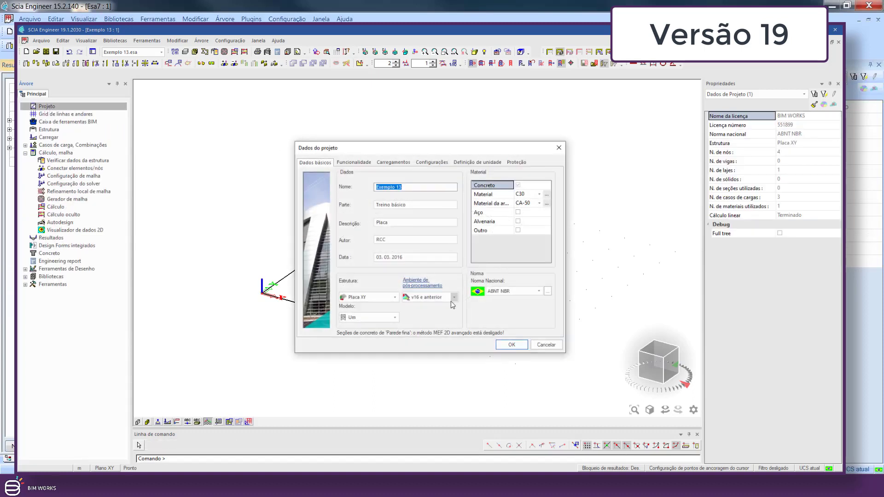
- Set the project's post-processing environment to padrão and accept the project data and compatibility notice
click(452, 298)
click(419, 313)
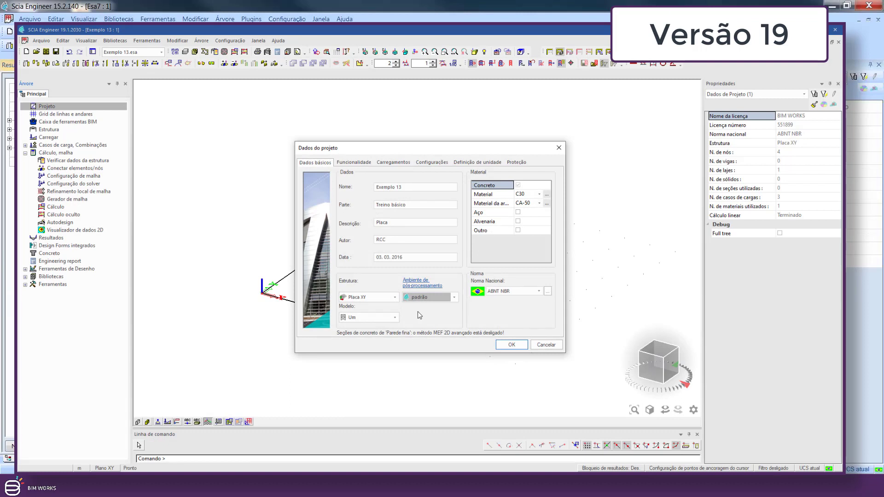
click(511, 344)
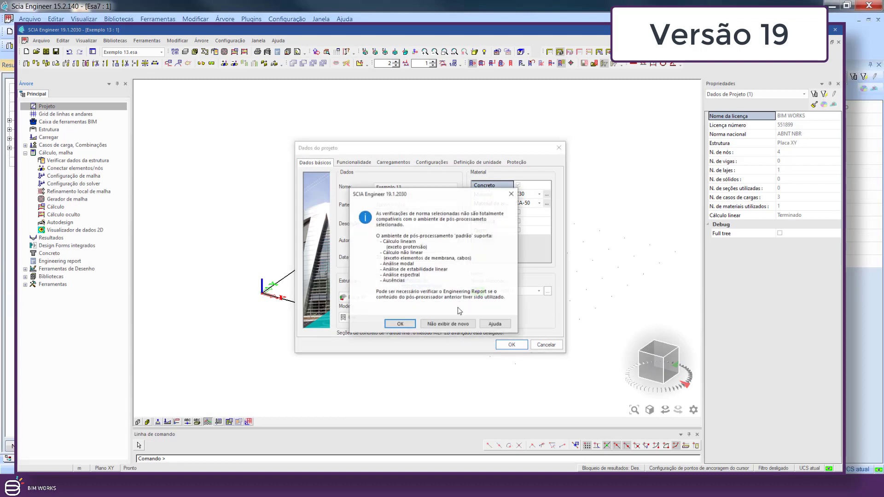
click(413, 324)
- Run the linear analysis with the default mesh and solver settings and acknowledge its completion
click(234, 51)
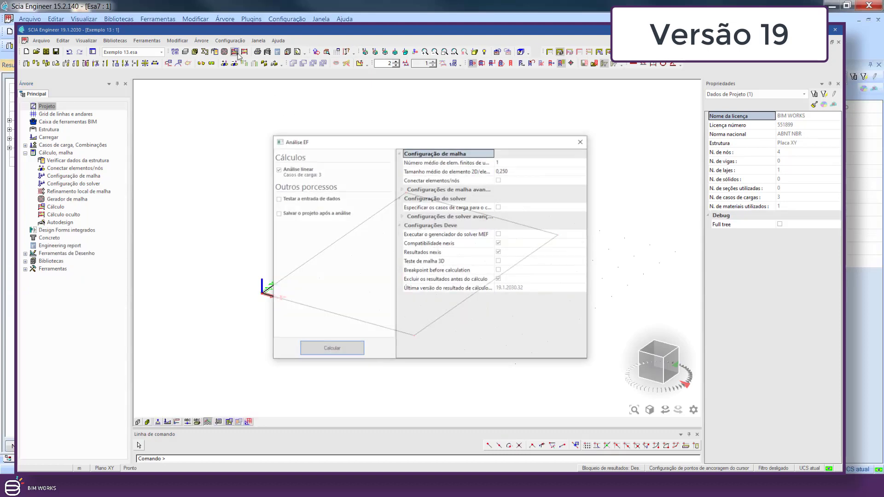
click(349, 350)
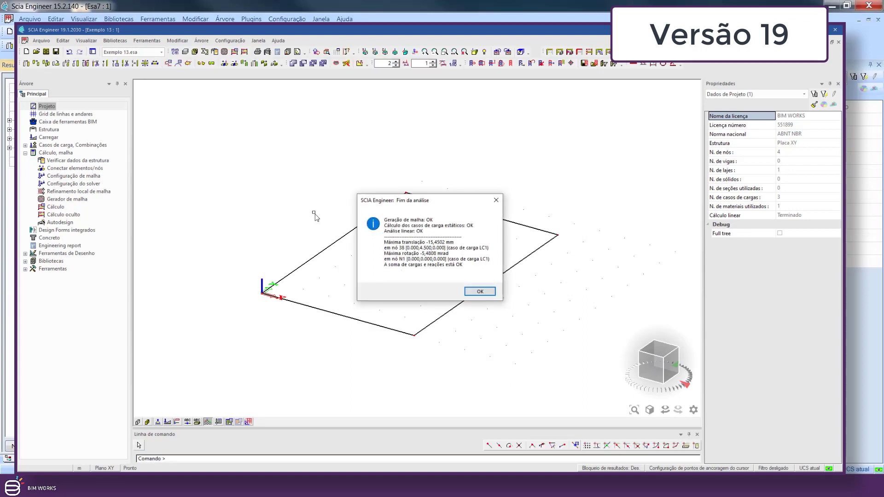
click(479, 291)
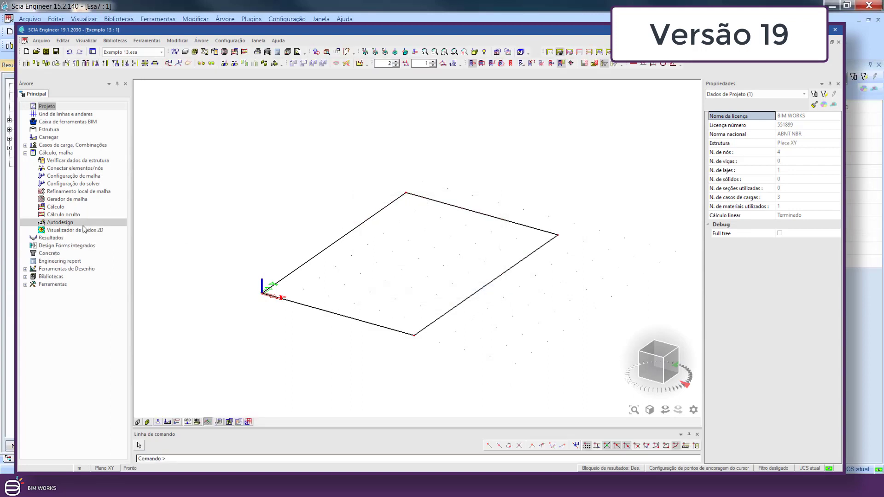
- Open the results and examine the properties of Deslocamento 3D, Tensões 3D, Deslocamento 2D, Forças internas 2D and Tensão/deformação 2D
click(59, 239)
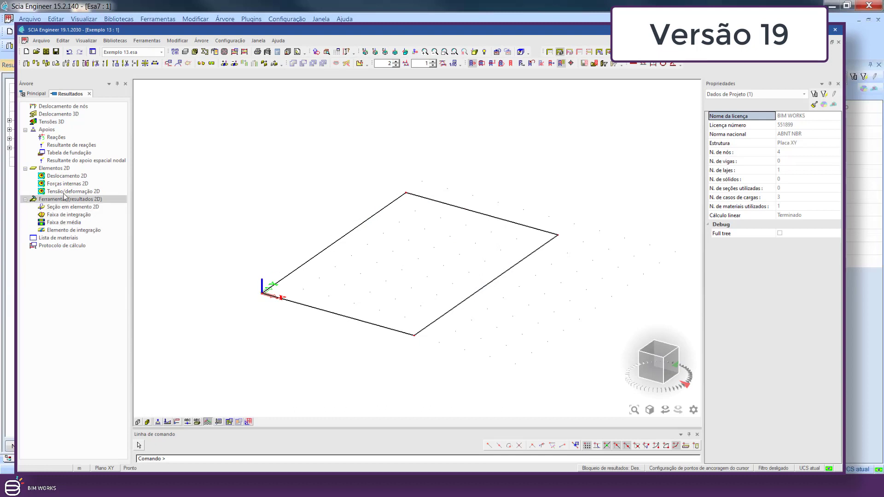
click(61, 115)
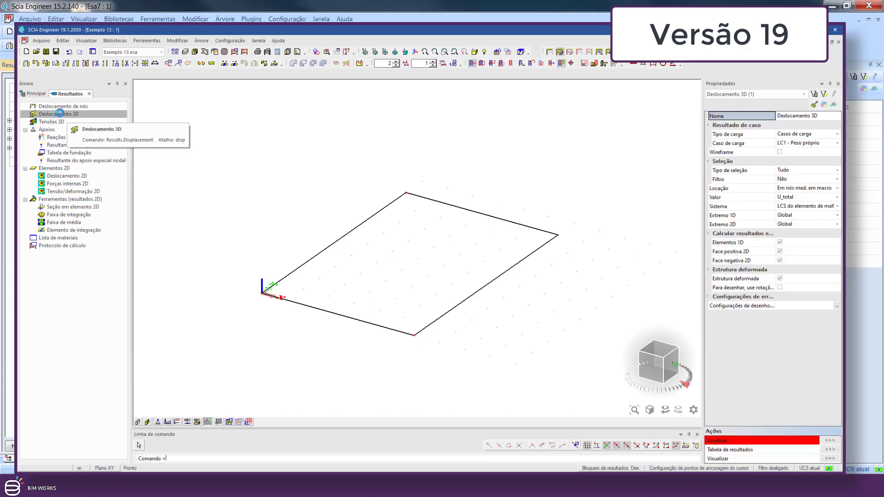
click(55, 123)
click(61, 115)
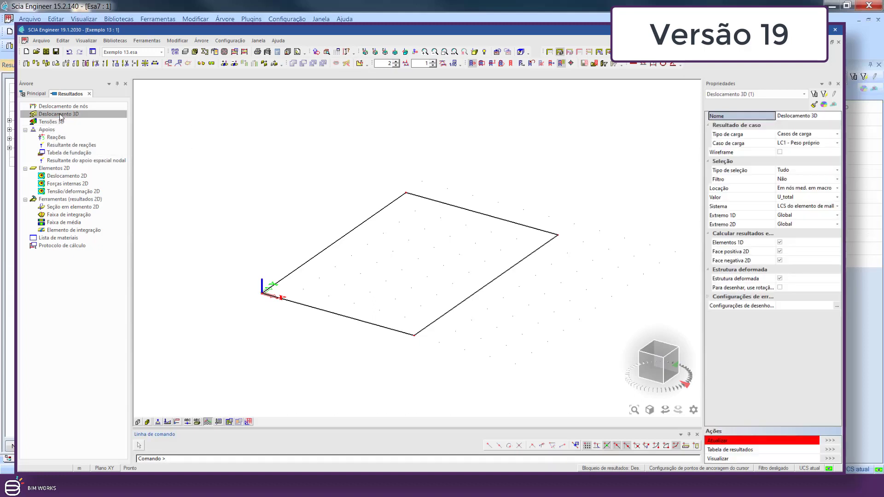
click(56, 177)
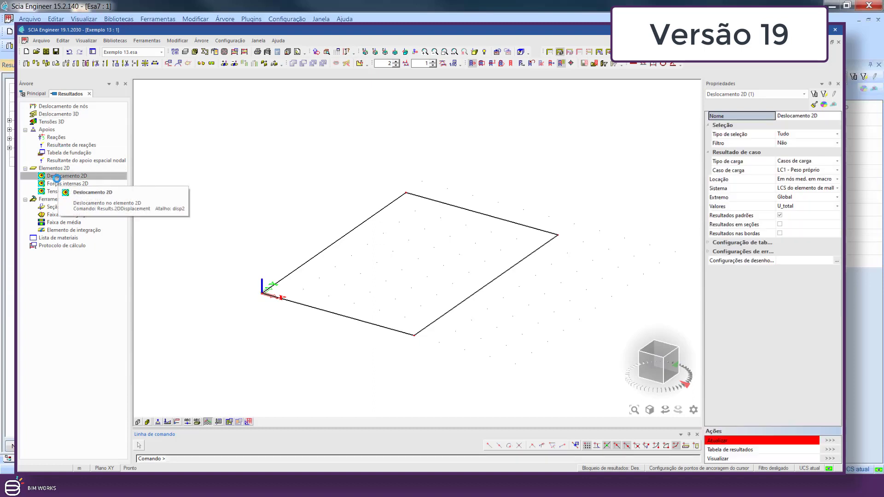
click(63, 183)
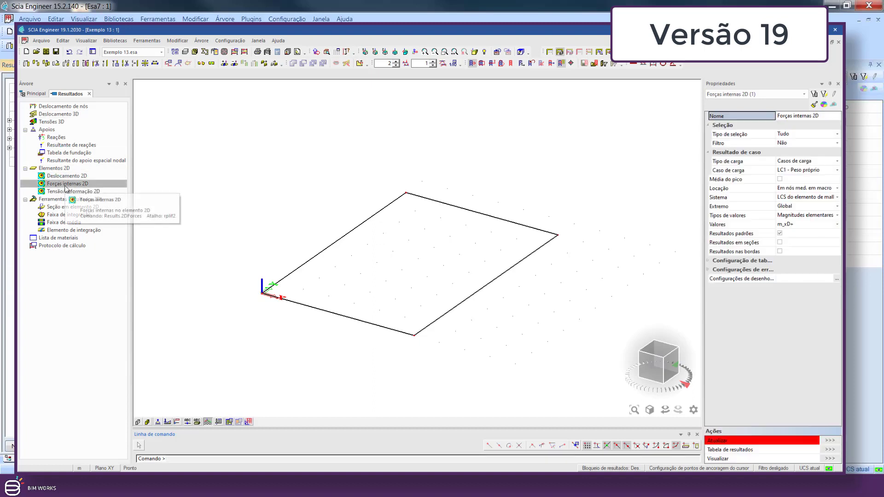
click(66, 192)
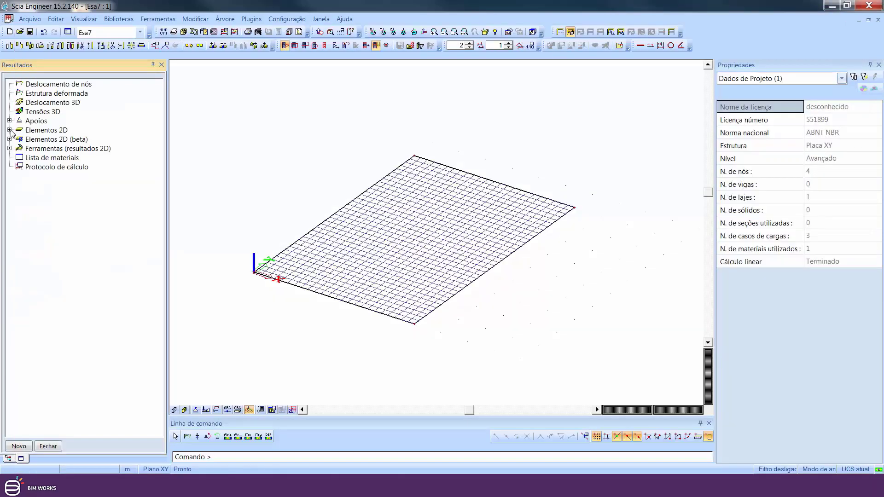
- In Scia Engineer 15.2, open the Deslocamento de nós results for Elementos 2D with load type Casos de carga
click(10, 130)
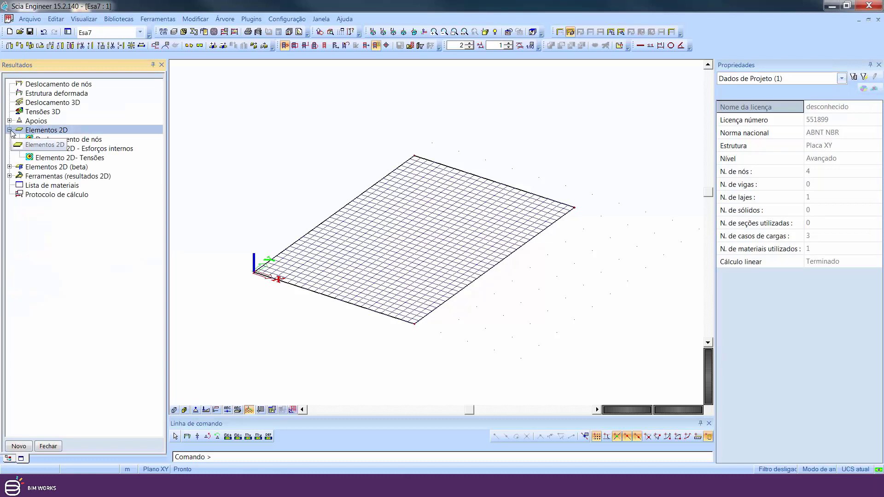
click(69, 139)
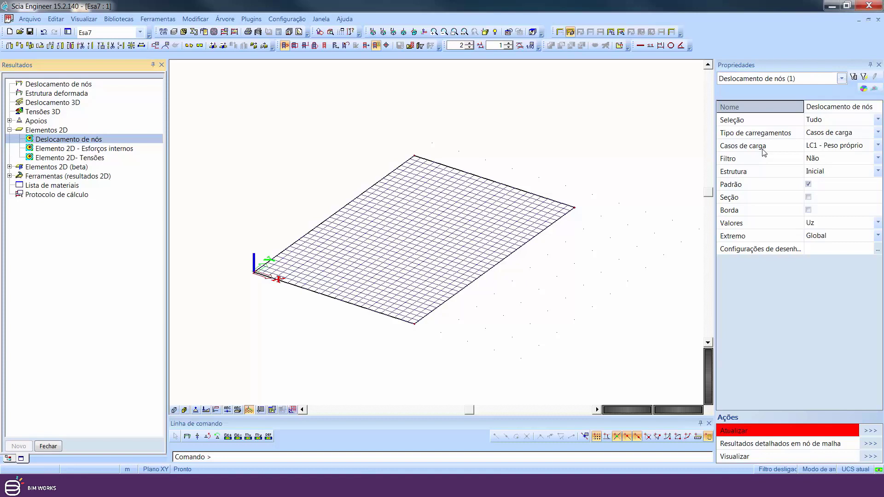
click(839, 133)
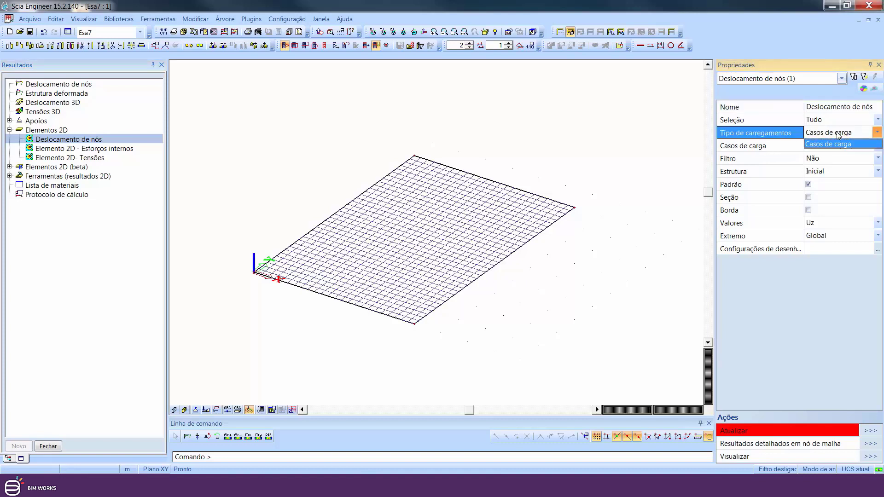
click(834, 143)
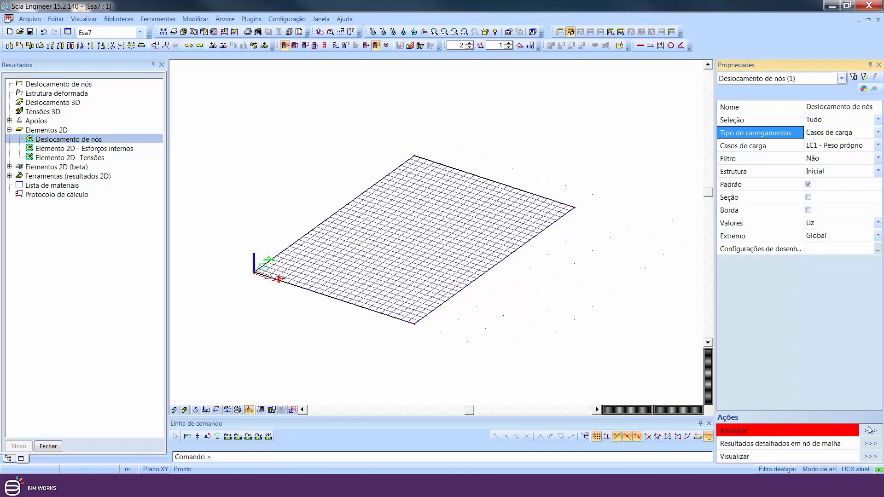
- Turn off Desenhar malha in the structure view parameters for all elements and refresh the Uz nodal displacement plot
right_click(387, 109)
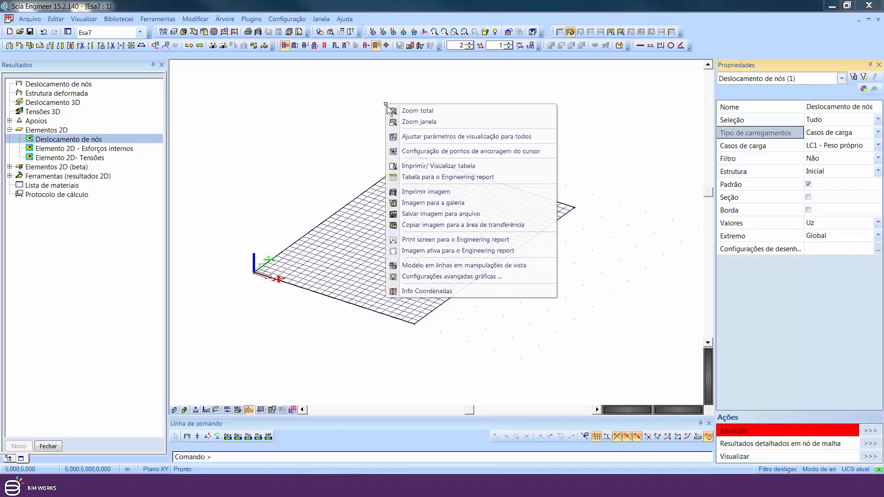
click(449, 136)
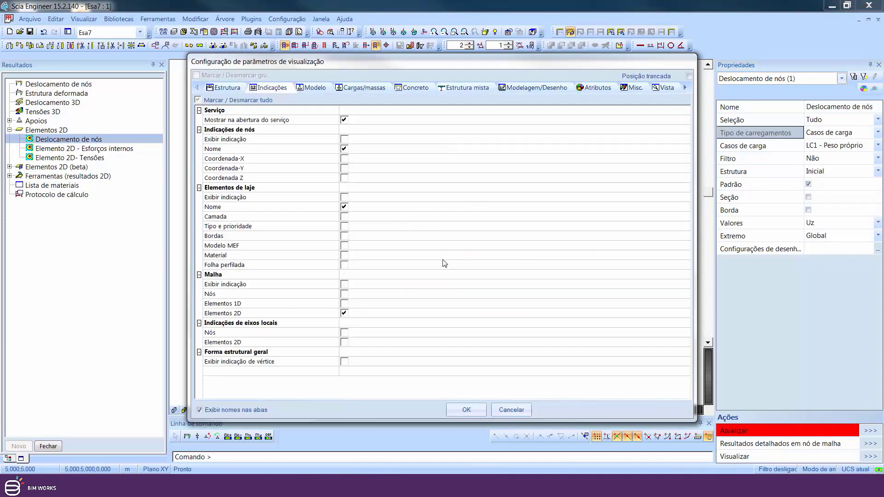
click(228, 92)
click(344, 303)
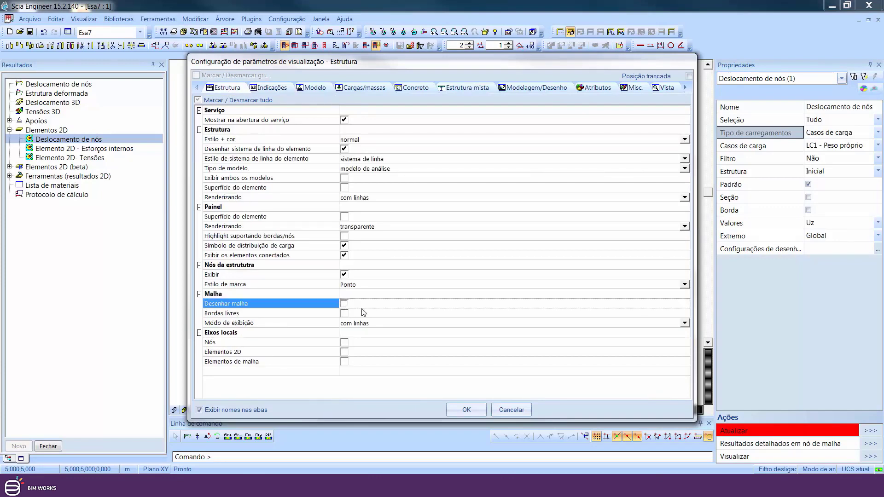
click(472, 407)
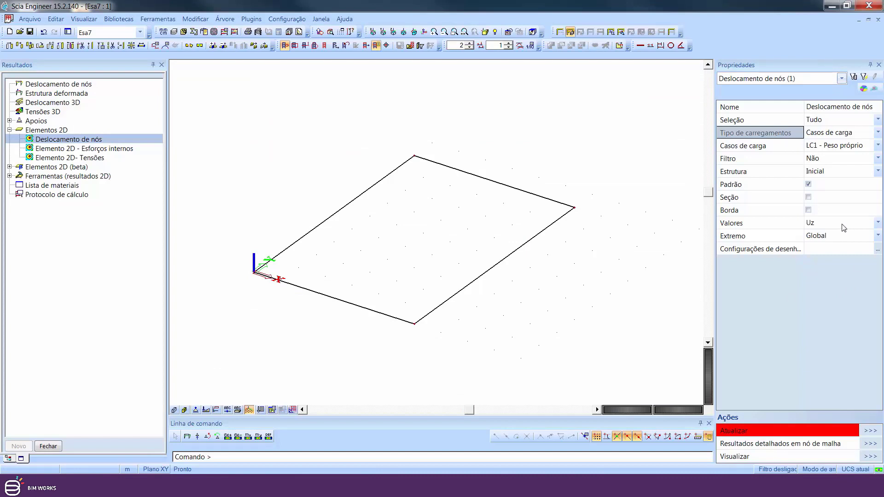
click(870, 431)
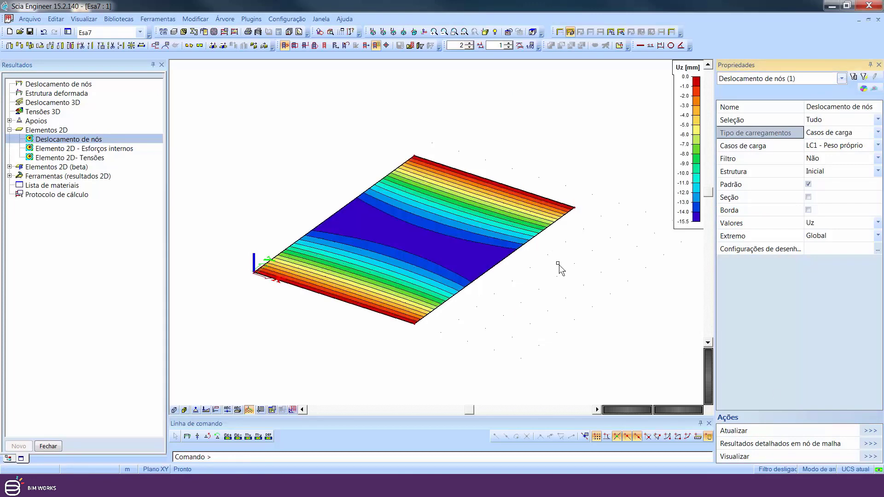
- Set the Deformação units to 4 decimal places for both Comprimento and Ângulo and refresh the displacement results
middle_drag(560, 270, 568, 288)
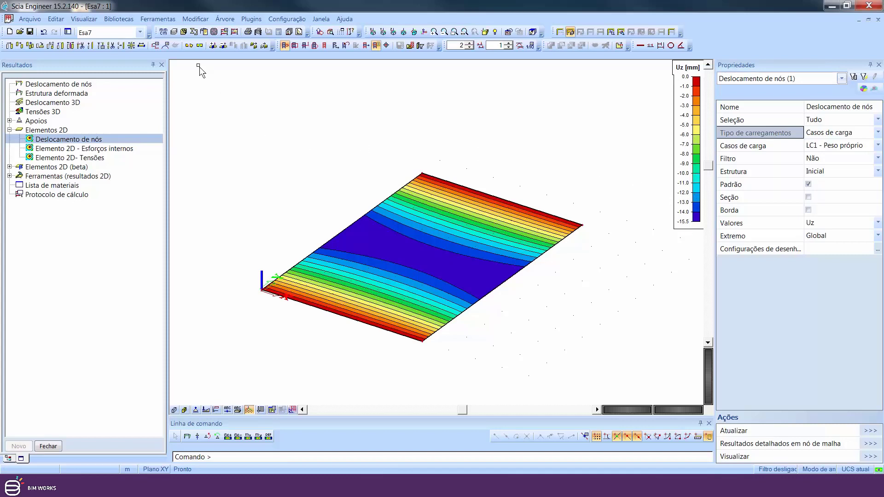
click(164, 32)
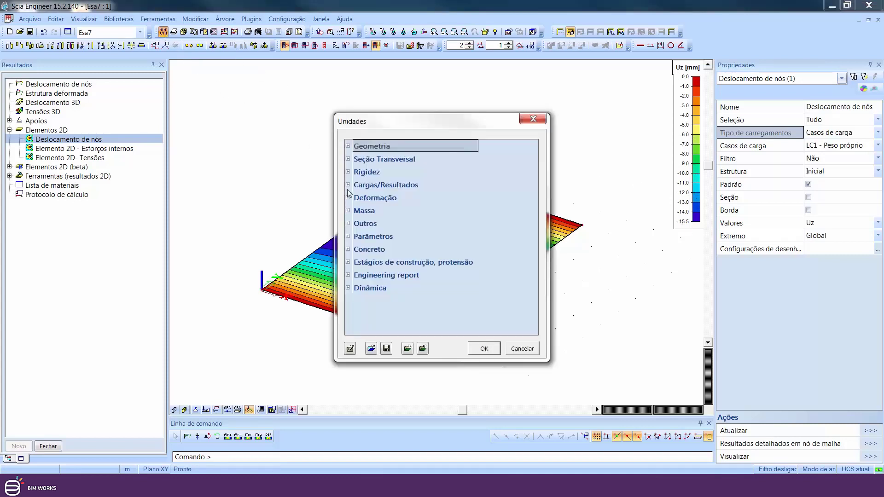
double_click(348, 197)
double_click(351, 210)
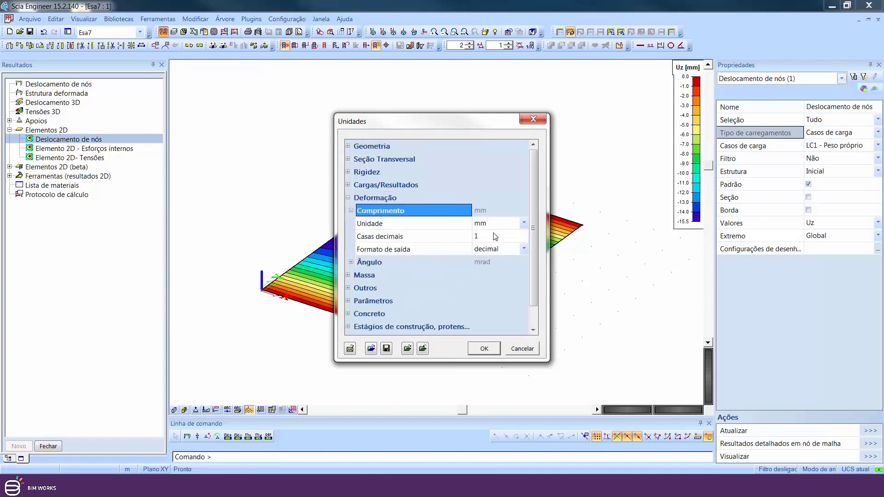
click(491, 238)
key(Return)
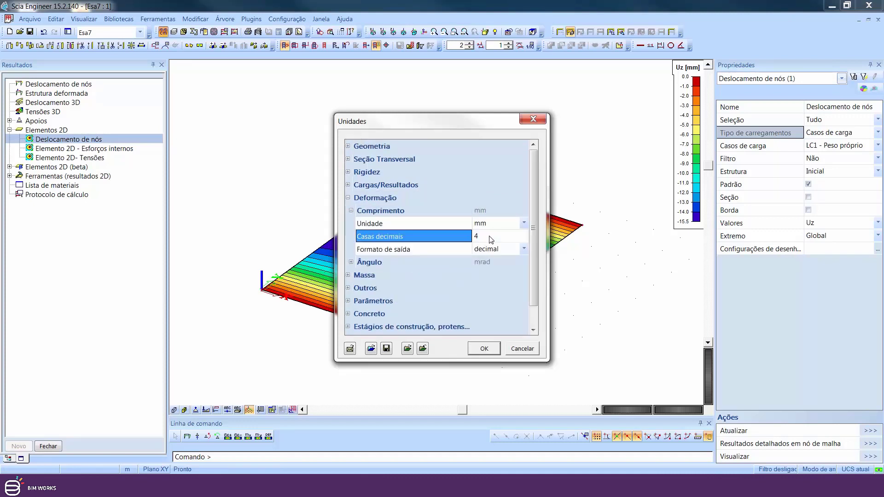
double_click(356, 266)
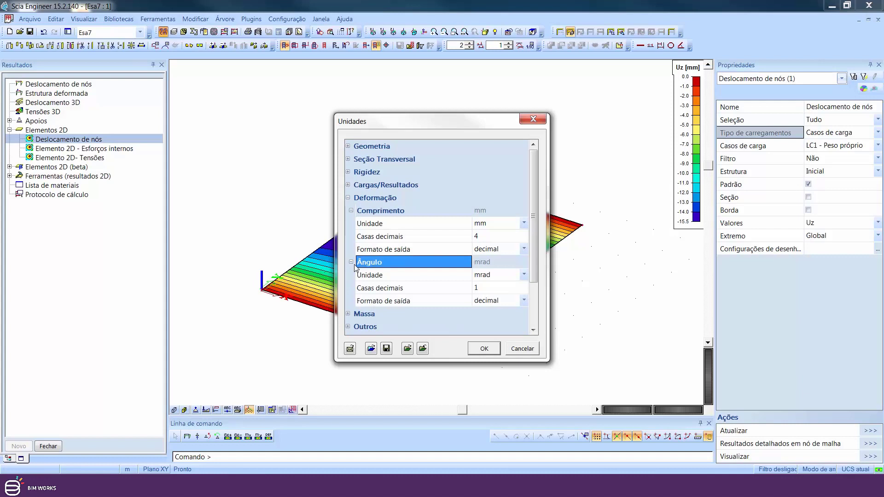
click(493, 292)
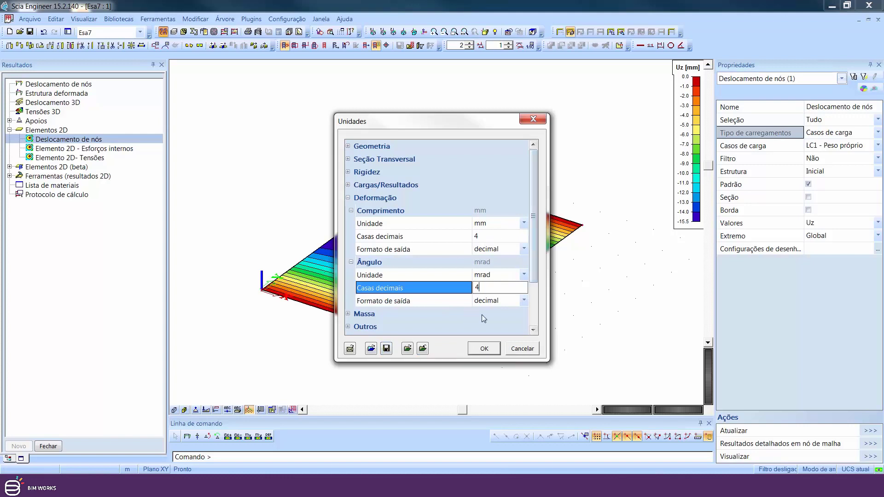
click(484, 349)
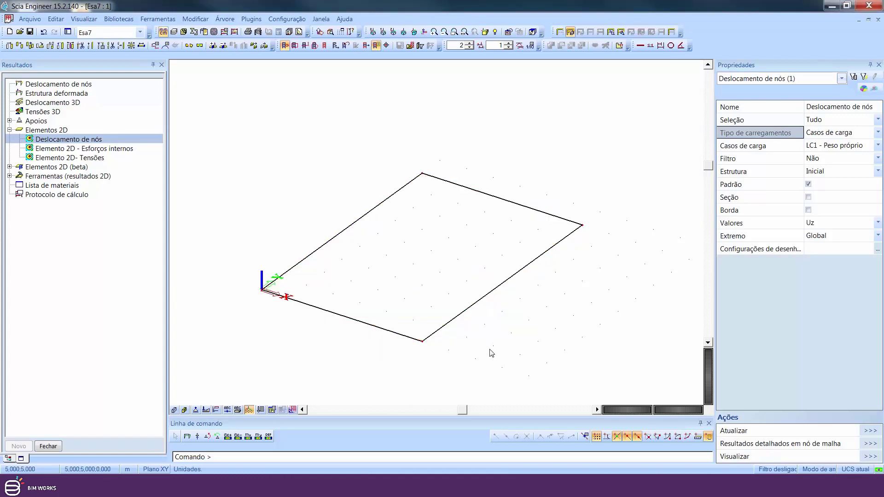
click(870, 430)
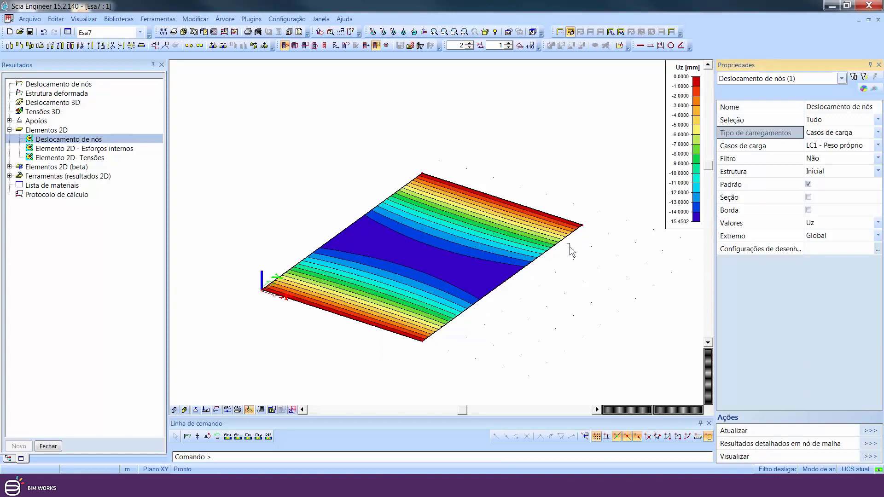
- Set Estrutura to Deformada for the nodal displacements and refresh the plot on the slab
middle_drag(567, 246, 556, 259)
middle_drag(542, 306, 551, 286)
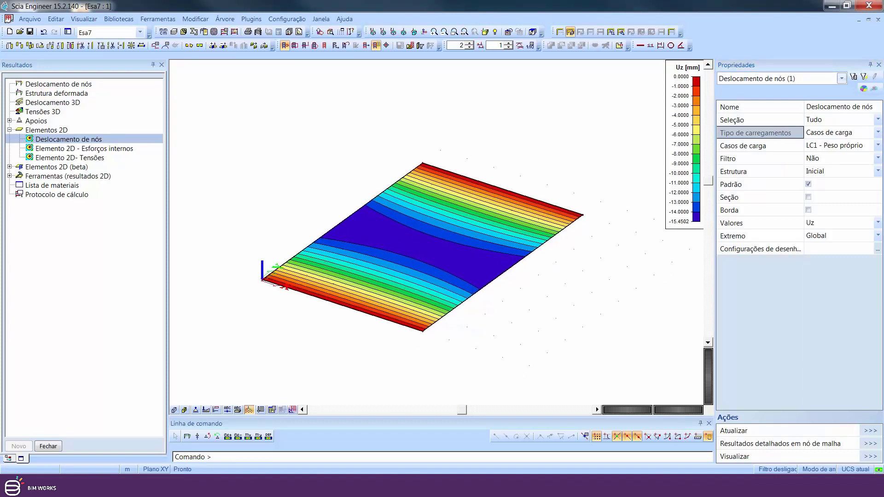
click(832, 173)
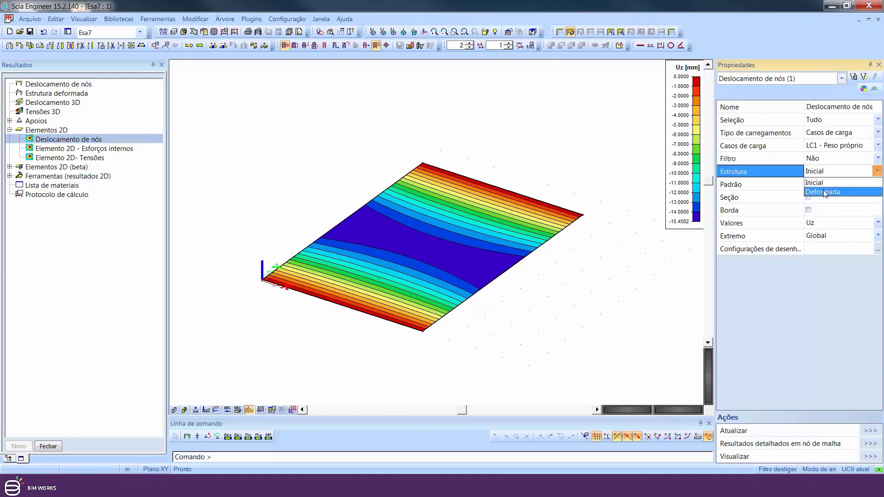
click(829, 189)
click(871, 430)
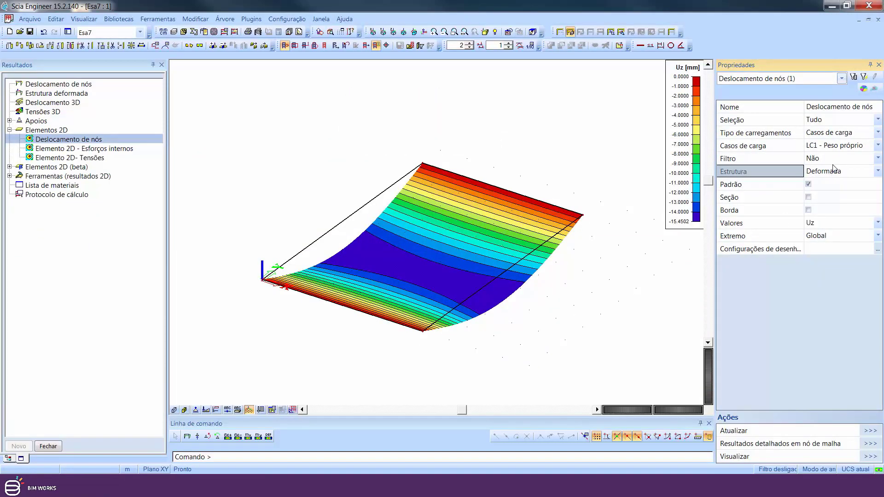
- Set Estrutura to Inicial, turn on Borda for the nodal displacements, and refresh the Uz plot
click(833, 171)
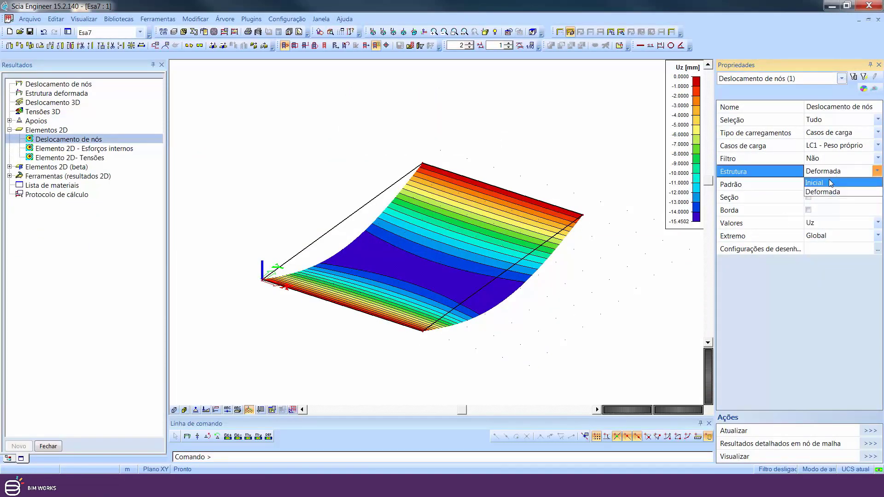
click(817, 180)
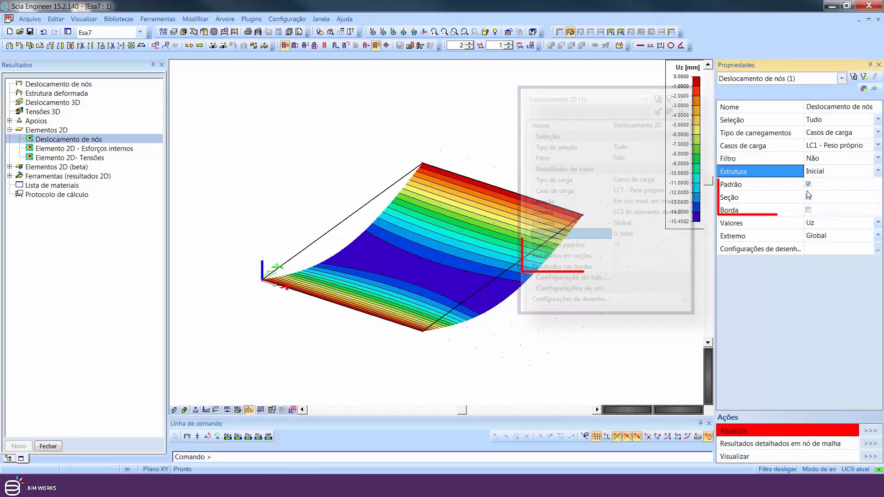
click(808, 210)
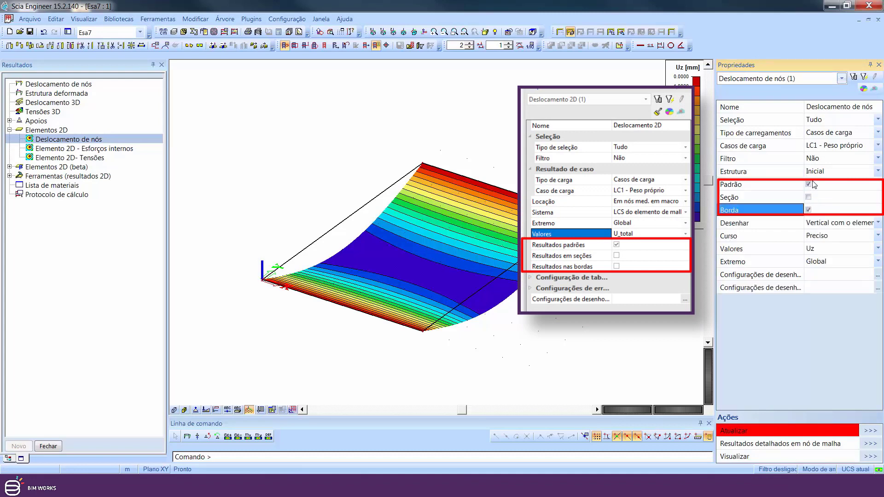
click(871, 431)
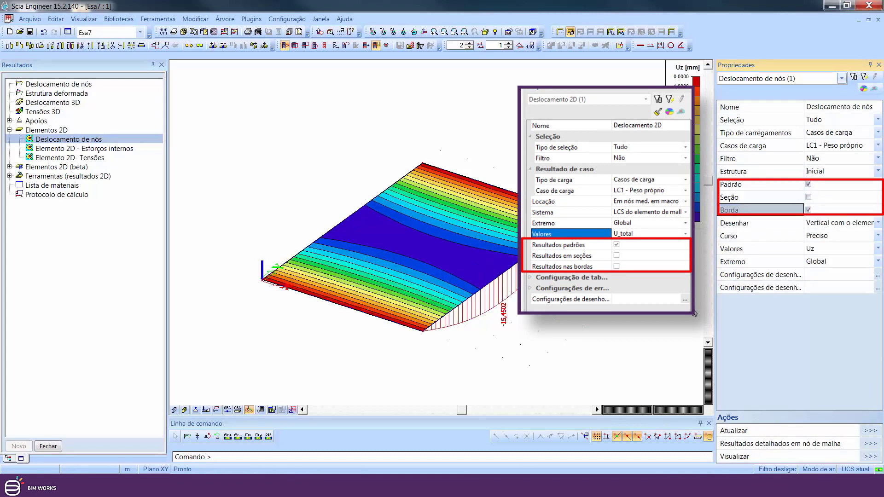
- Set Estrutura to Deformada, refresh the edge displacement plot, and turn off Borda
click(832, 171)
click(828, 191)
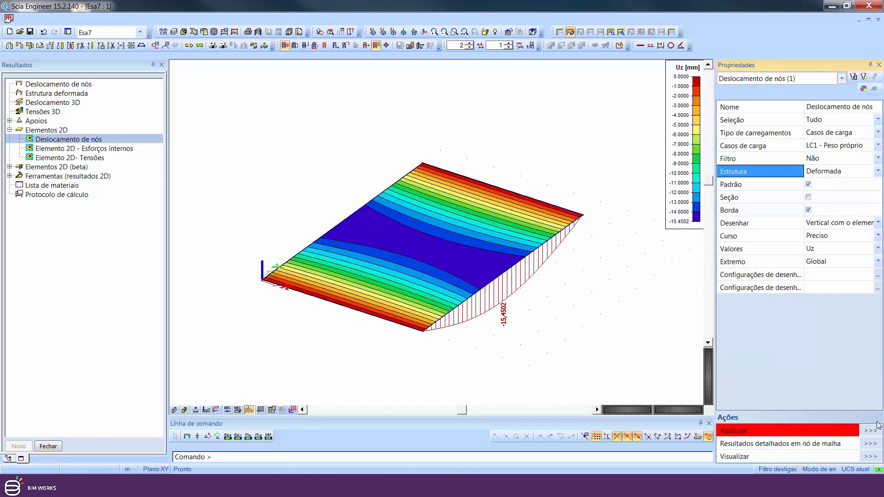
click(831, 430)
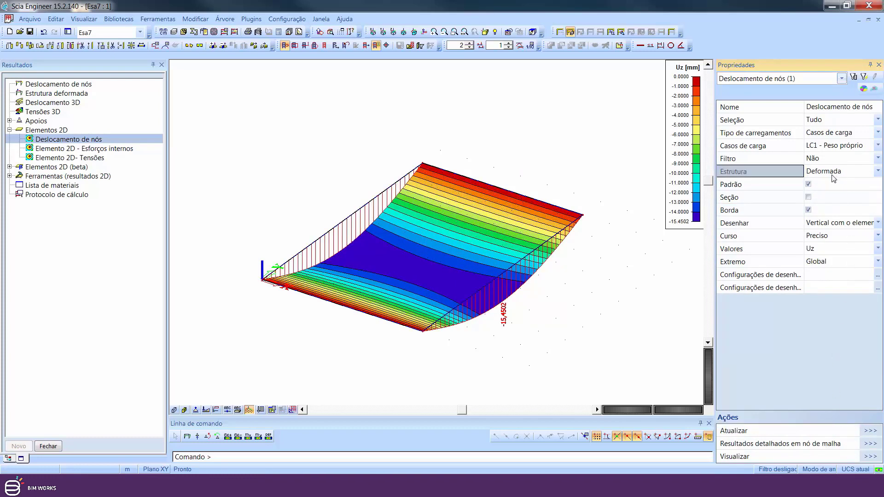
click(808, 210)
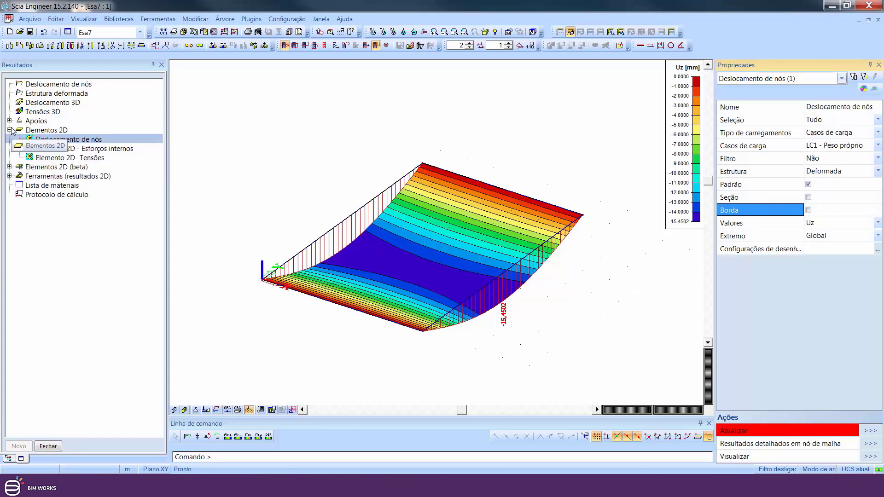
- Create 2D element section SE1 with Direção Z between the midpoints of the slab's two edges parallel to the X axis
double_click(69, 176)
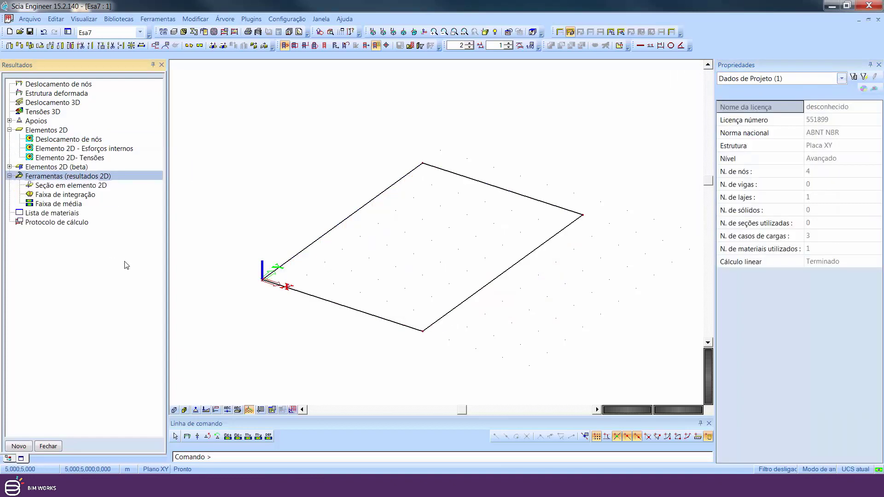
double_click(69, 185)
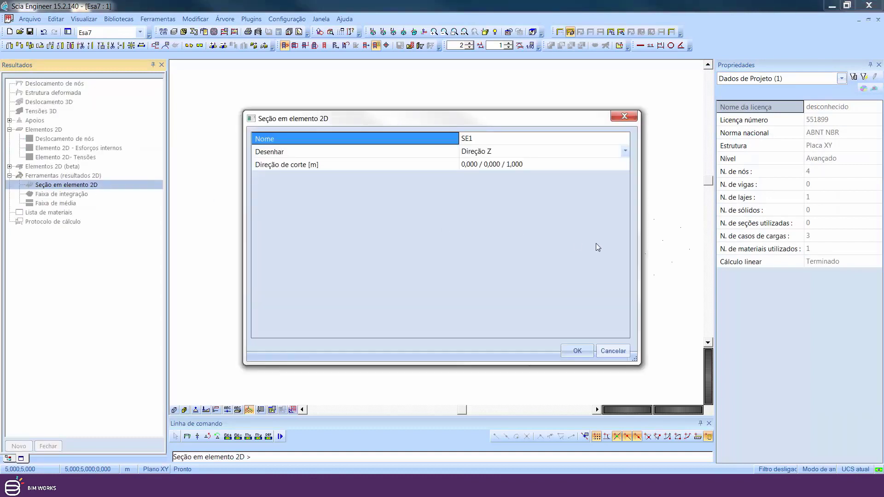
click(578, 351)
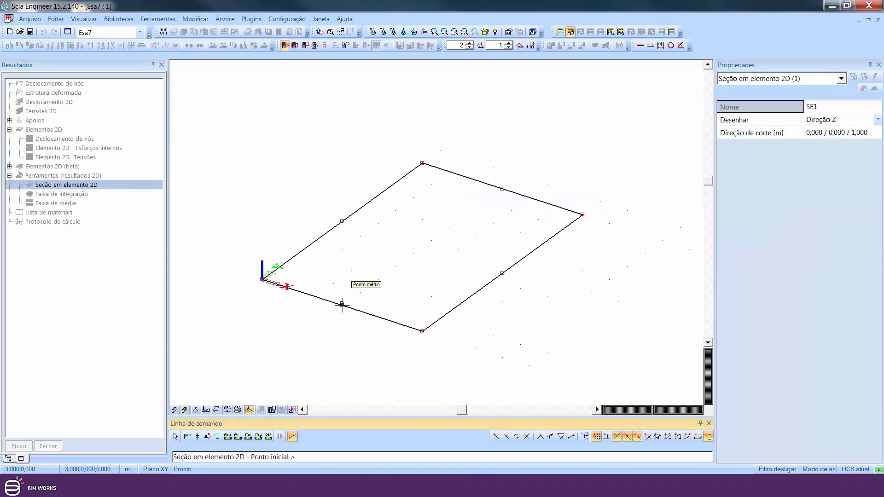
click(342, 305)
click(501, 188)
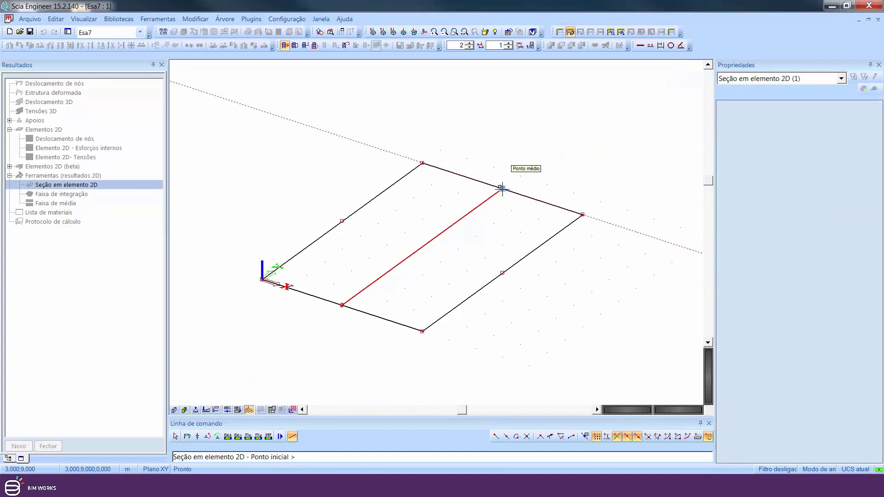
key(Escape)
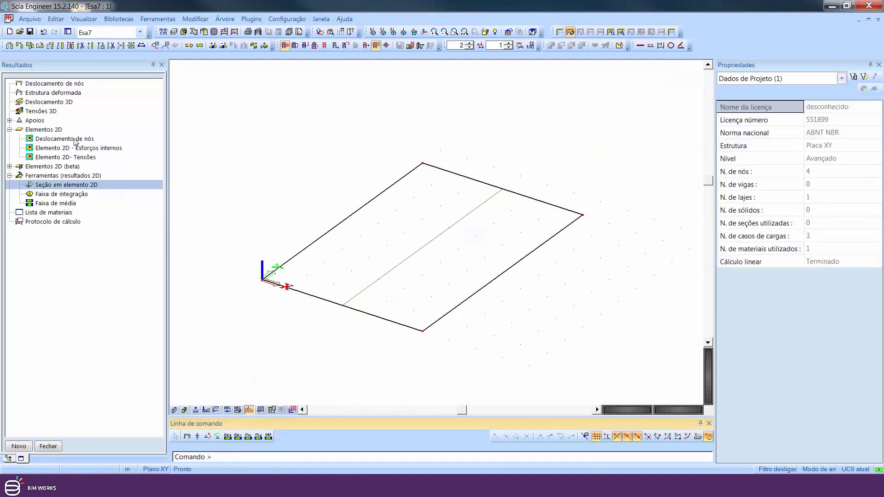
- Show the Elementos 2D nodal displacements on the section only, with Seção on and Padrão off, and refresh the Uz diagram
click(75, 140)
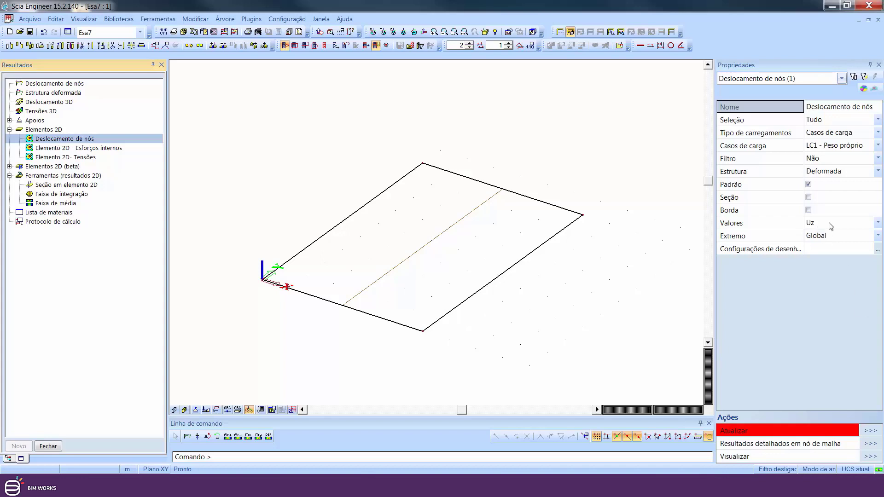
click(808, 197)
click(808, 184)
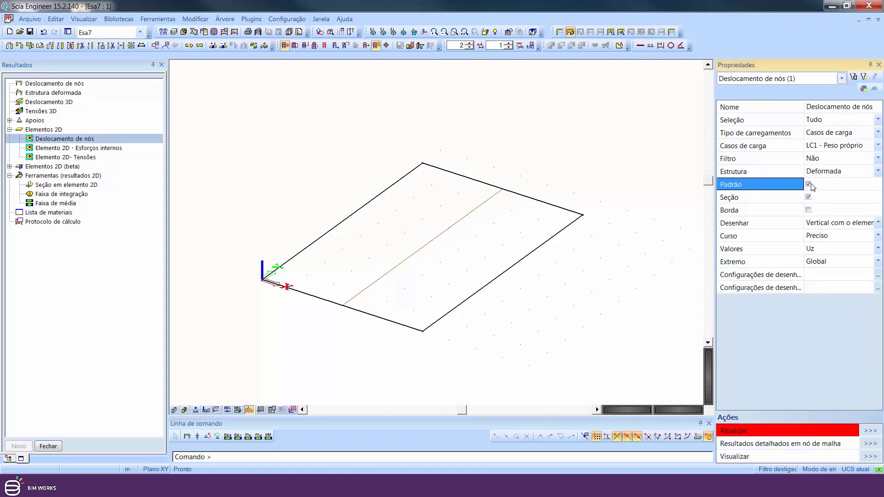
click(870, 431)
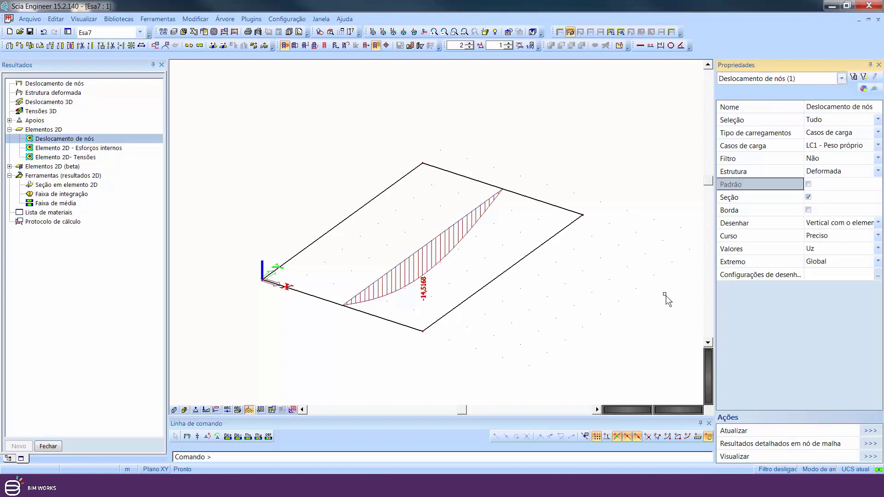
ctrl+right_drag(555, 305, 532, 308)
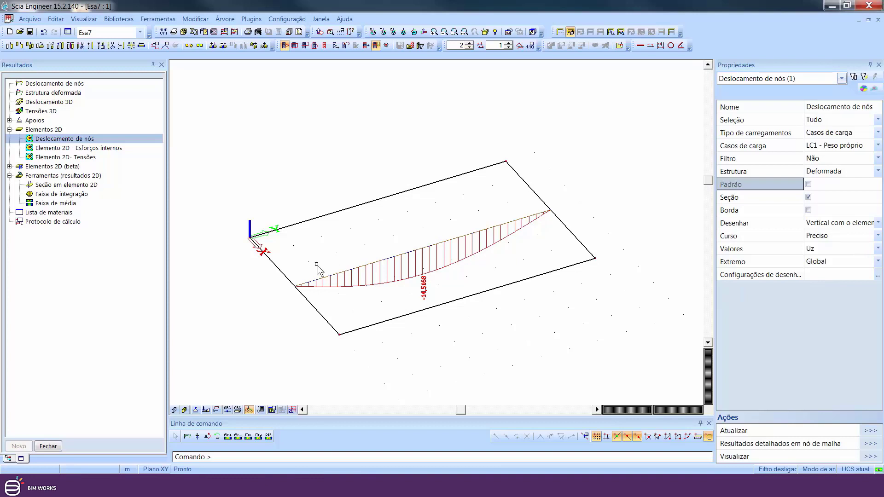
- Refresh the section's Uz diagram with Extremo set to Não, and again with Elemento
click(854, 261)
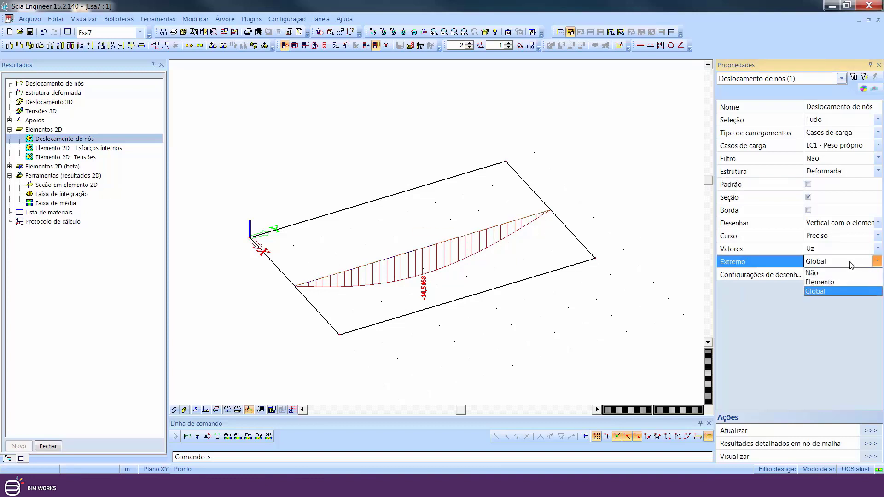
click(830, 274)
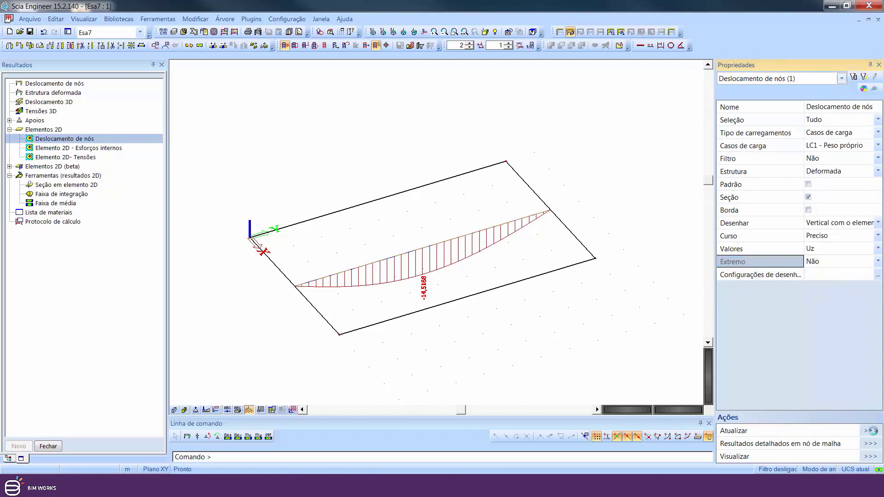
click(839, 262)
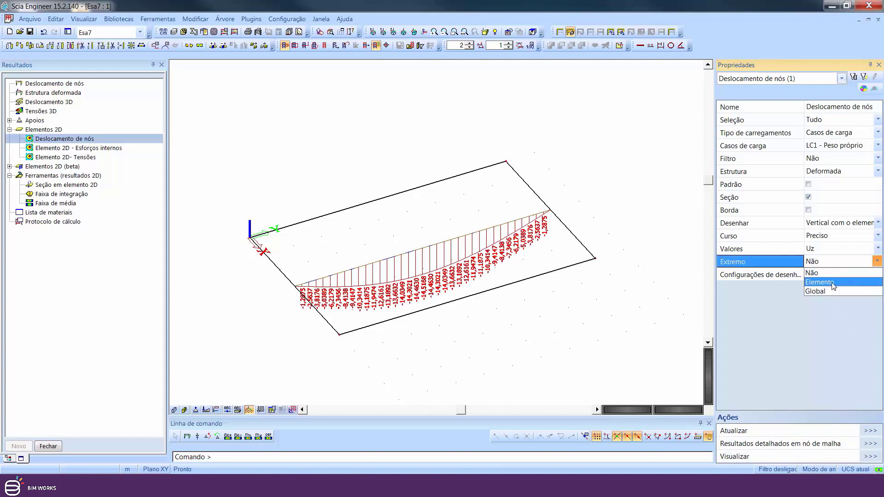
click(834, 281)
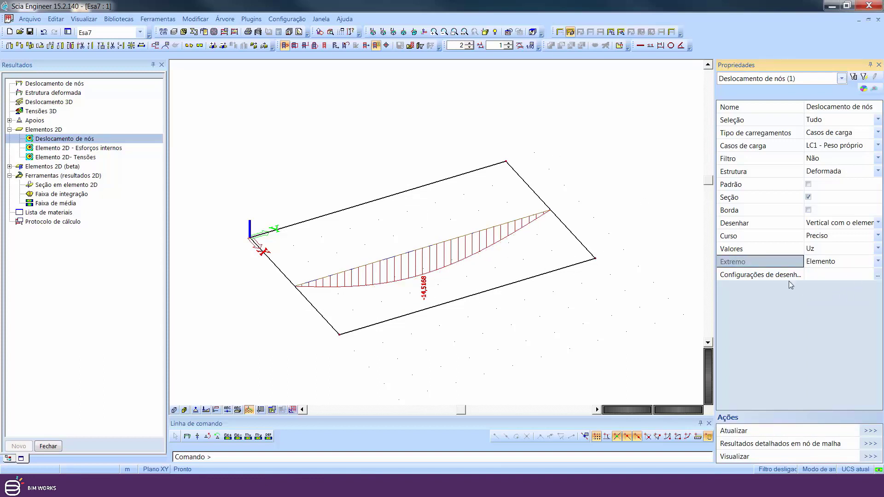
- Set Extremo to Global for the nodal displacements and refresh the section's Uz diagram
click(875, 262)
click(851, 292)
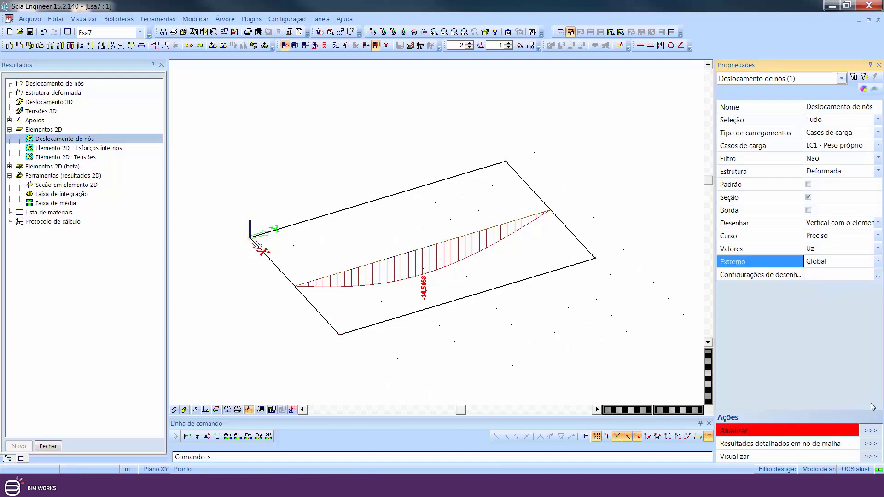
click(871, 430)
ctrl+right_drag(505, 306, 519, 293)
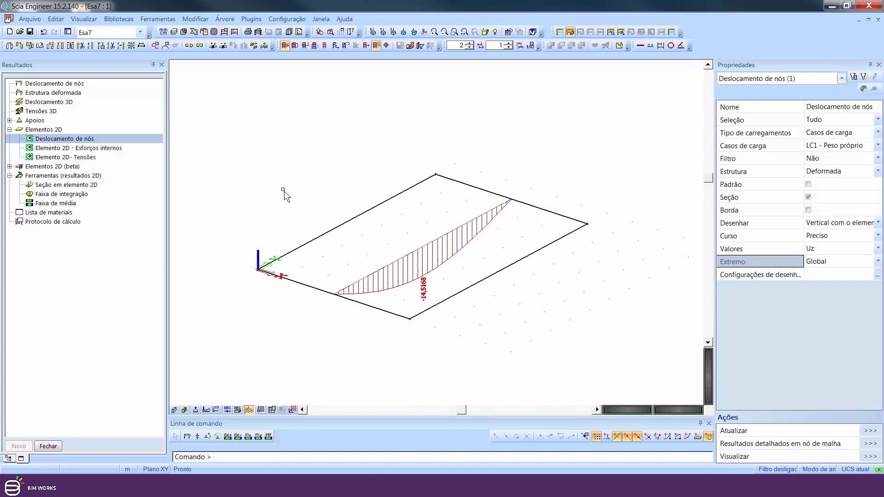
- Open Elemento 2D - Esforços internos, select load case LC3 - Carga de serviço, and refresh the mx plot
click(94, 148)
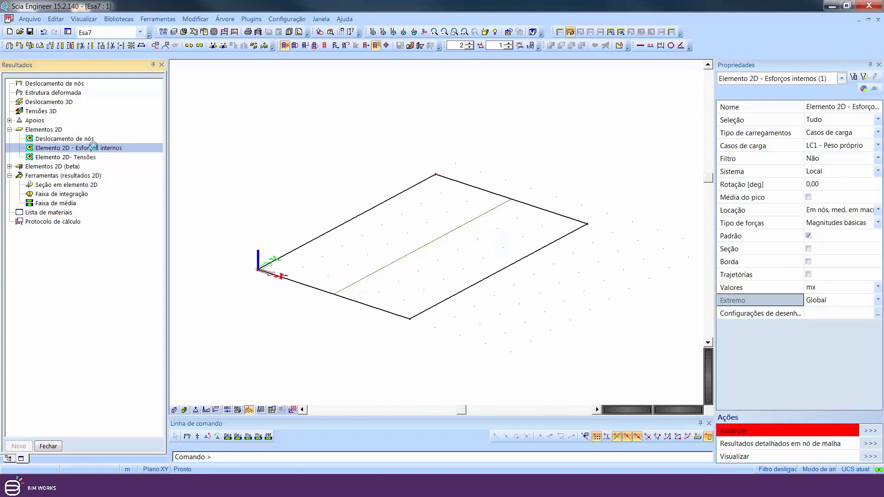
mouse_move(402, 215)
shift+right_down()
mouse_move(448, 254)
mouse_move(350, 213)
shift+right_up()
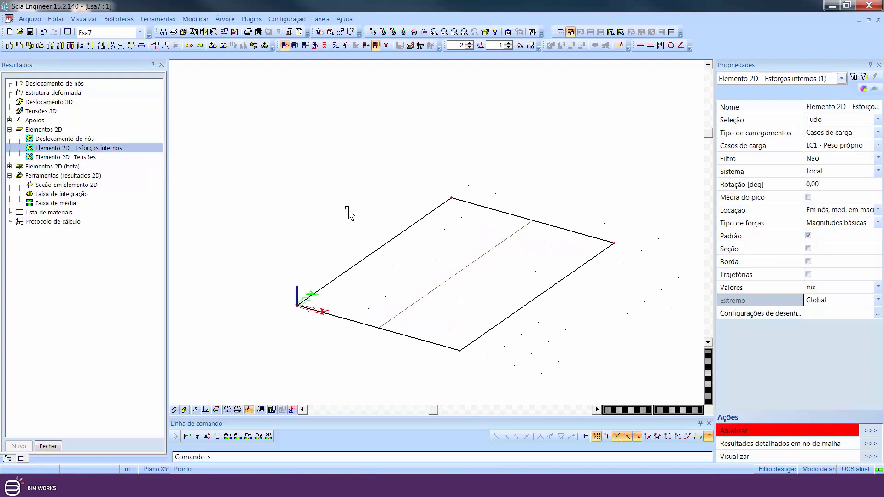
click(878, 146)
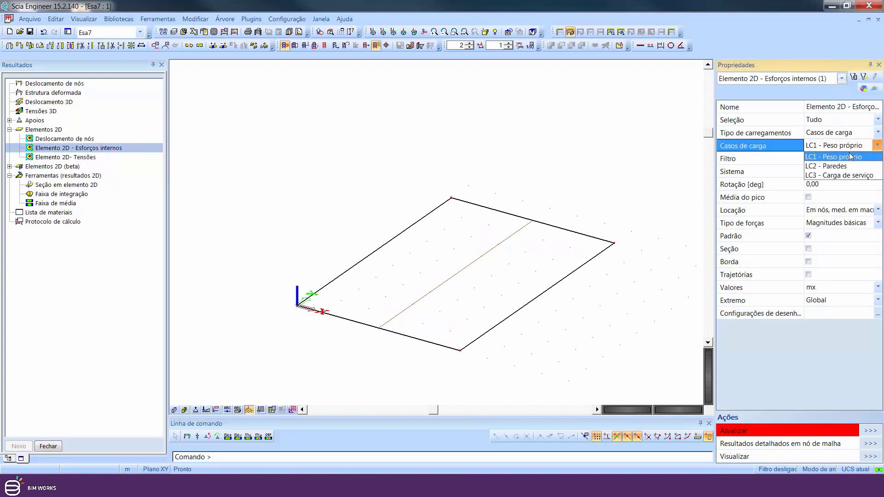
click(841, 176)
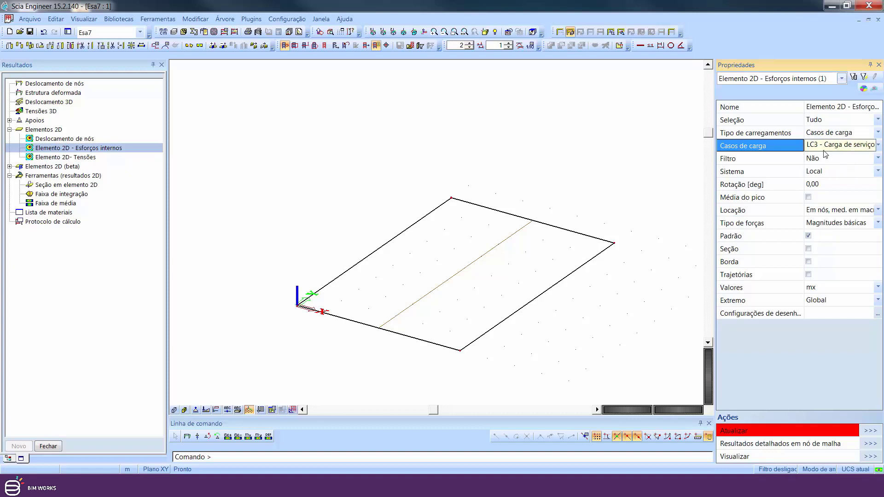
click(821, 289)
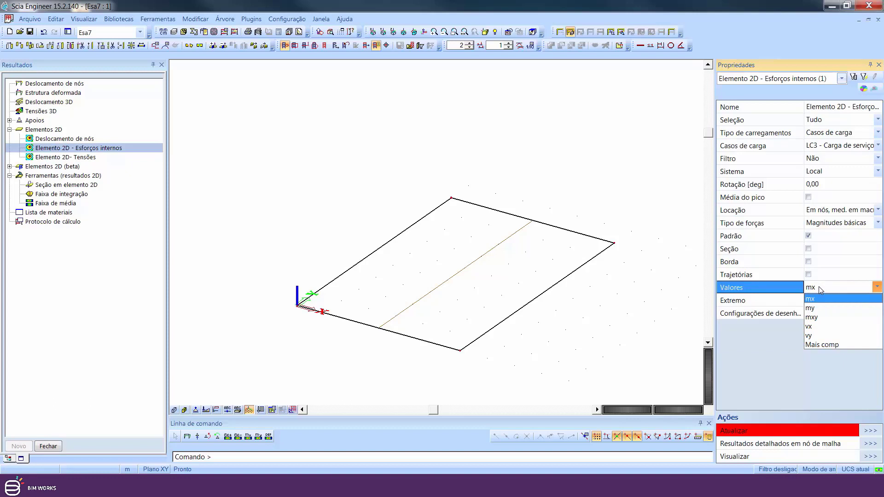
click(818, 286)
click(871, 430)
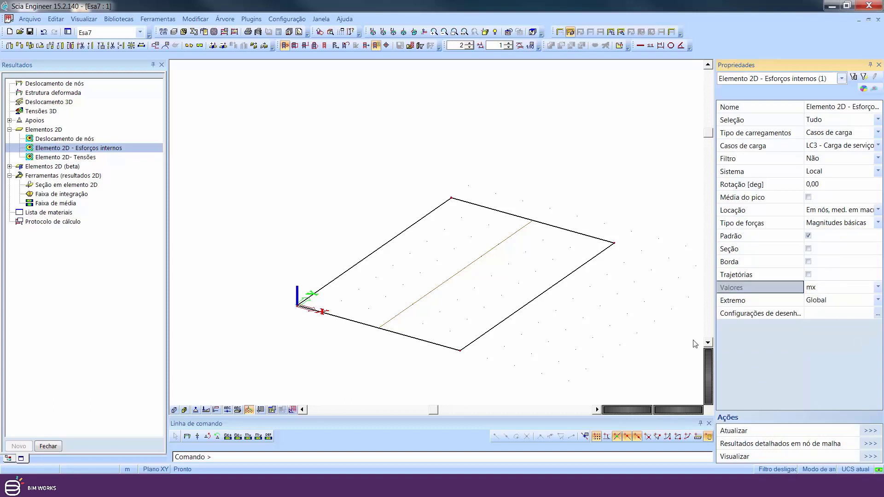
- Set Valores to my for the slab's internal forces and refresh the plot
click(818, 287)
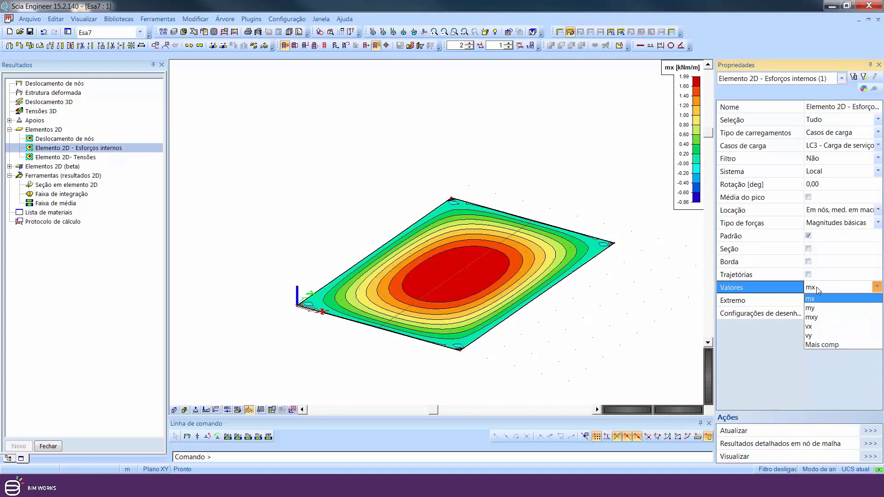
click(810, 308)
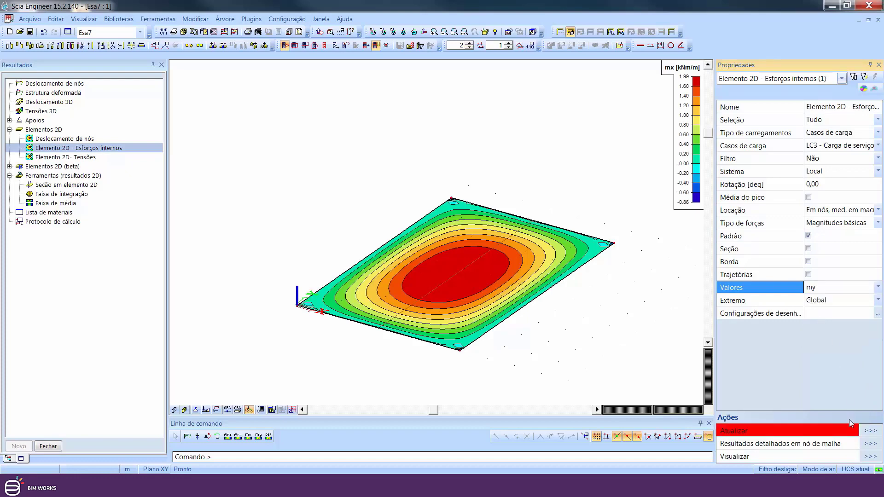
click(868, 431)
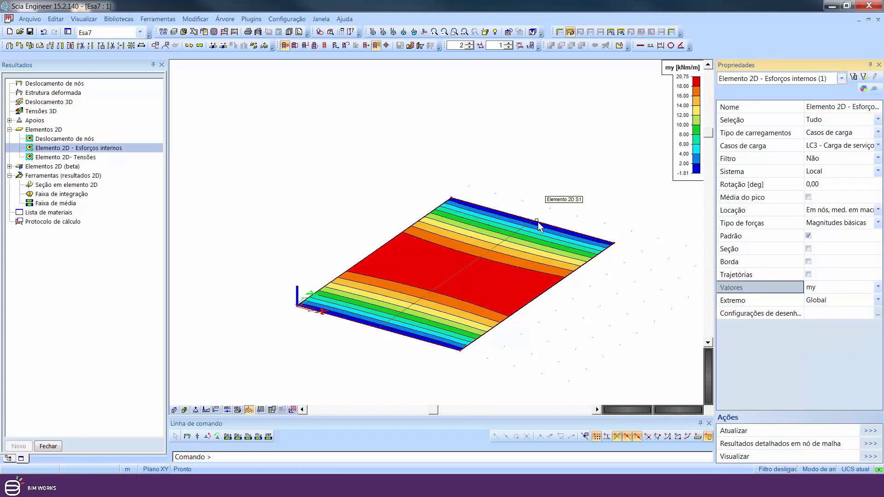
middle_drag(487, 272, 487, 263)
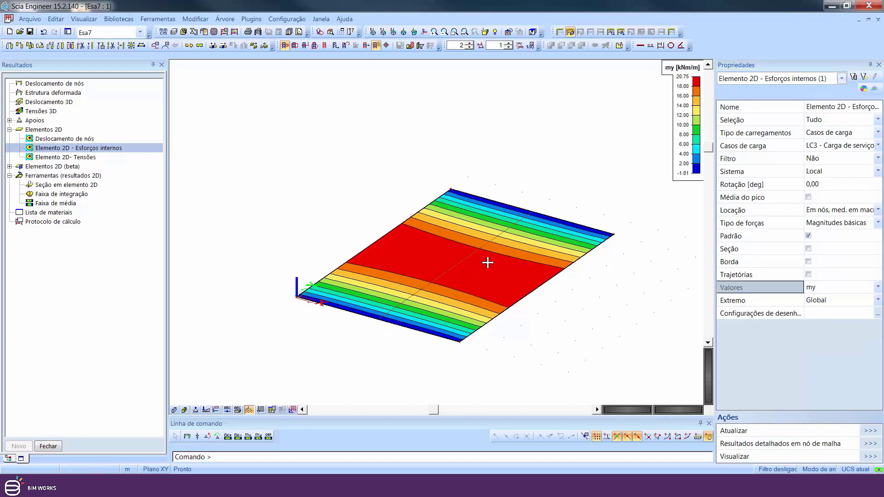
- Set Tipo de forças to Magnitudes principais and refresh the m1 plot of the slab
click(877, 223)
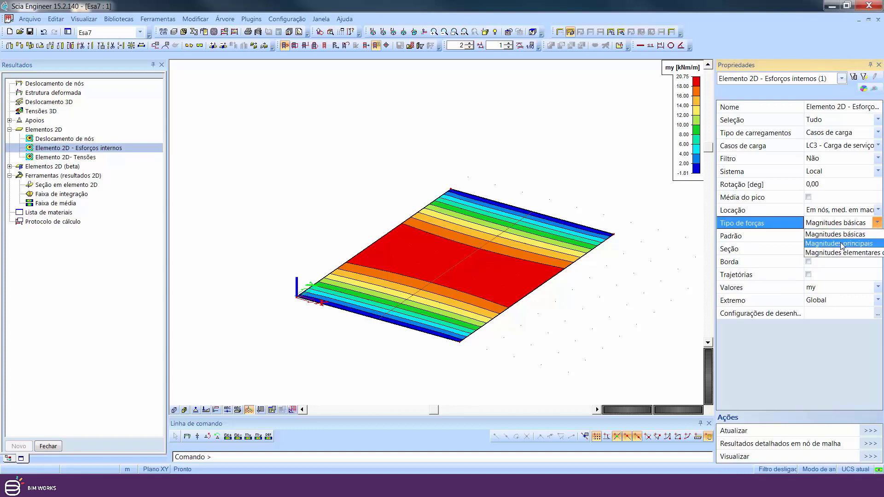
click(841, 243)
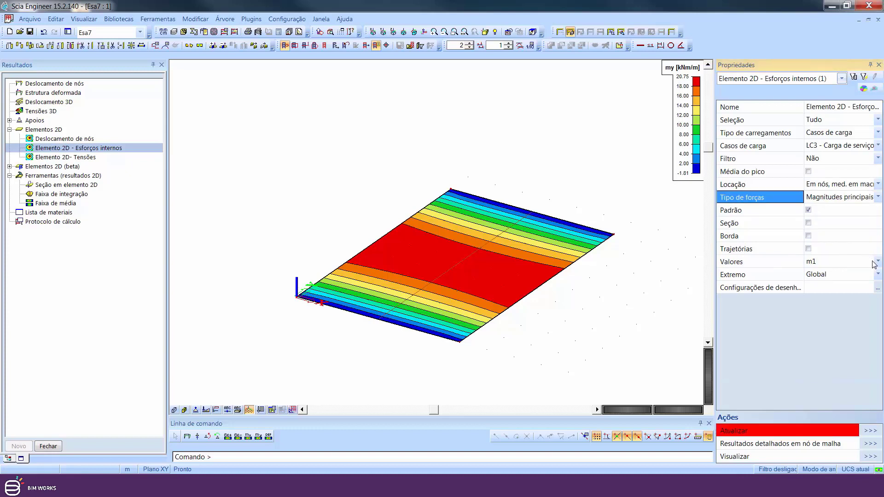
click(870, 431)
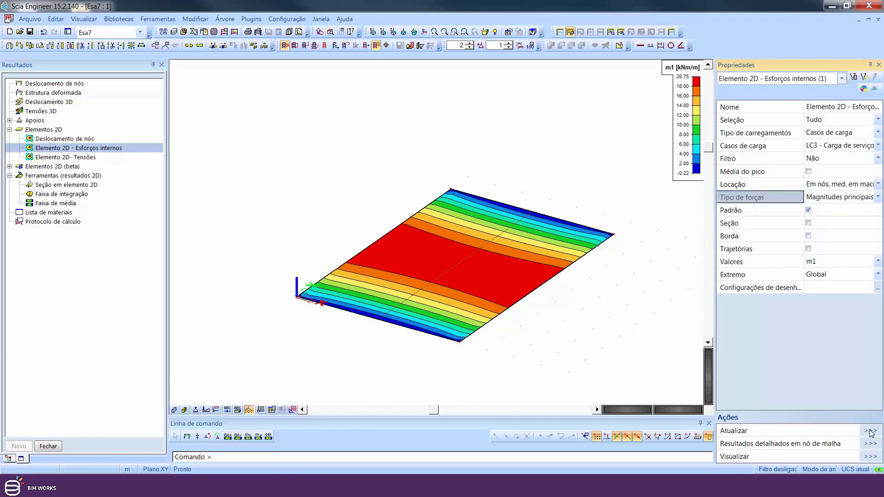
- Keep Valores at m1 and set Tipo de forças to Magnitudes elementares for the slab's internal forces
click(876, 261)
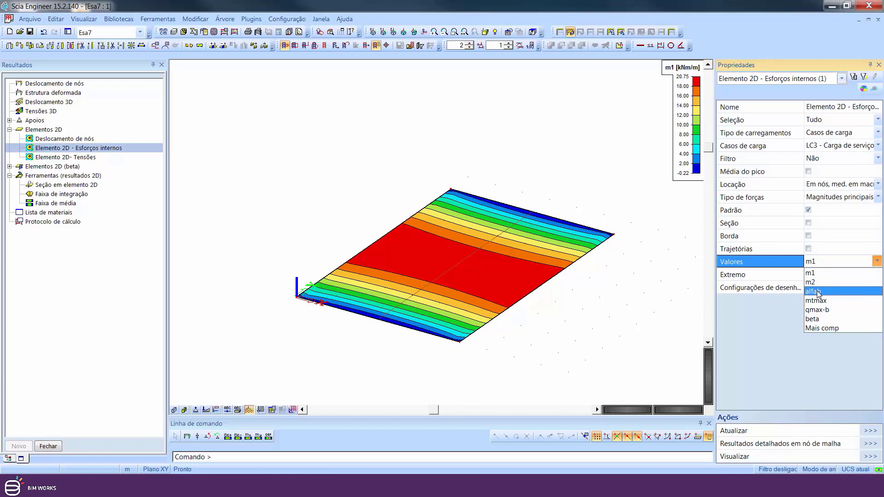
click(834, 273)
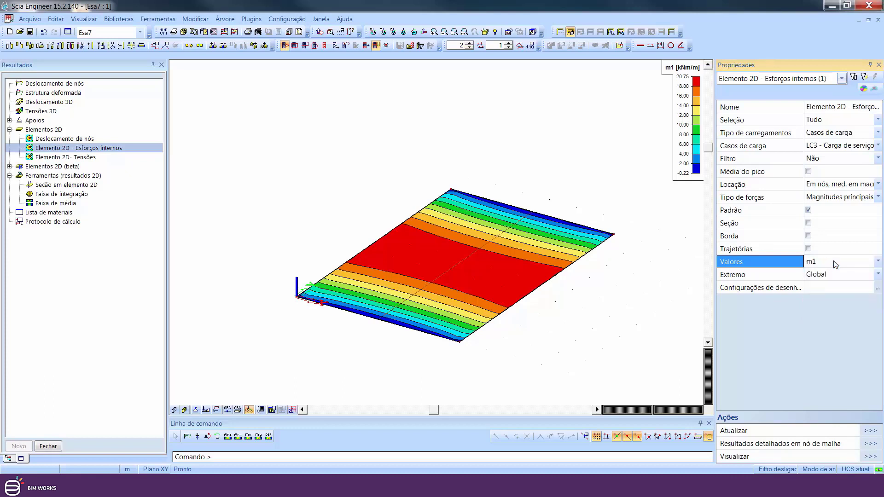
click(876, 198)
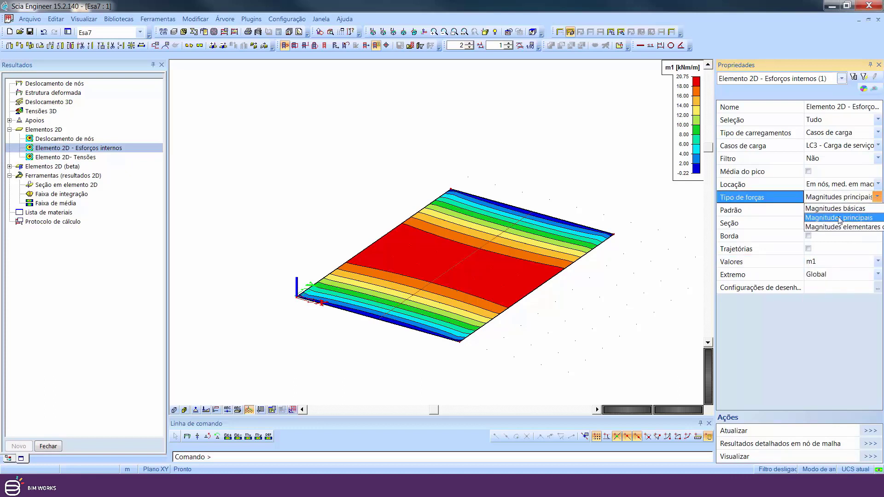
click(832, 228)
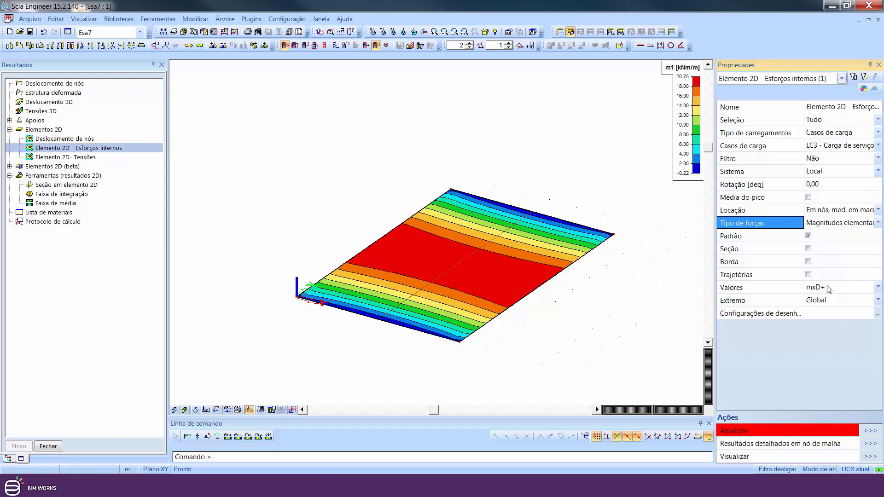
- Turn on the local axes of 2D elements (Eixos locais, Elementos 2D) in the view parameters for all entities
right_click(505, 124)
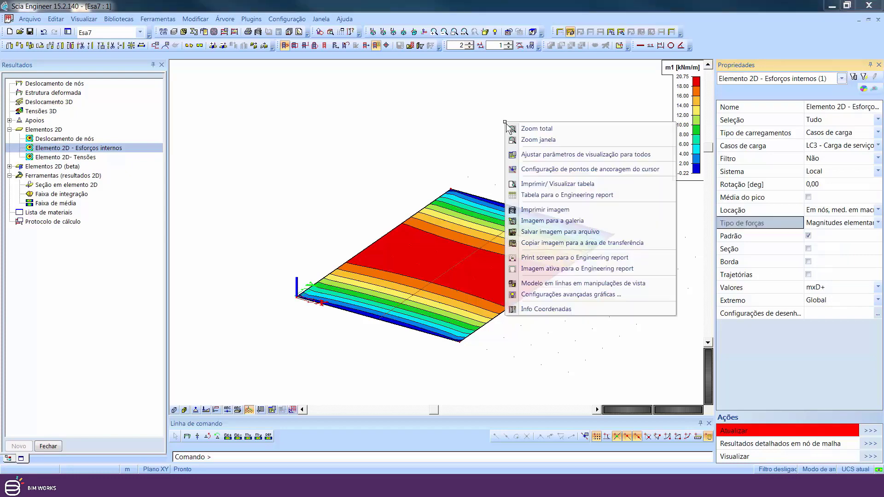
click(573, 154)
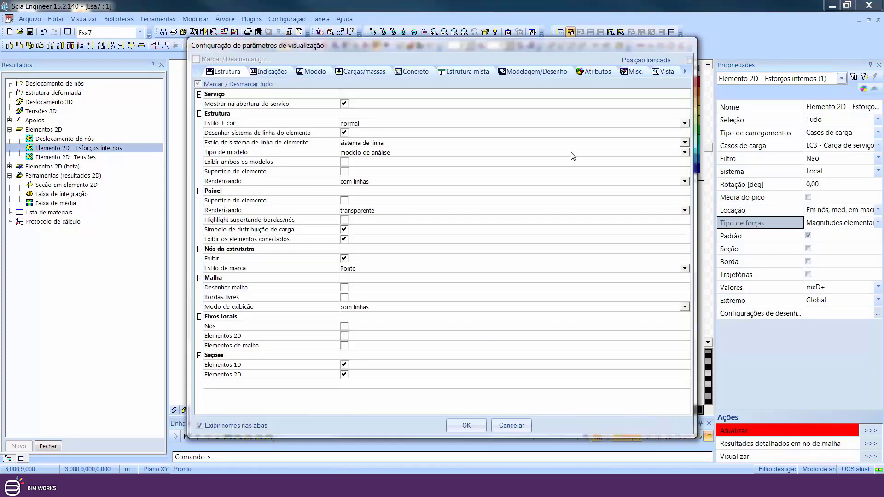
click(345, 337)
click(468, 426)
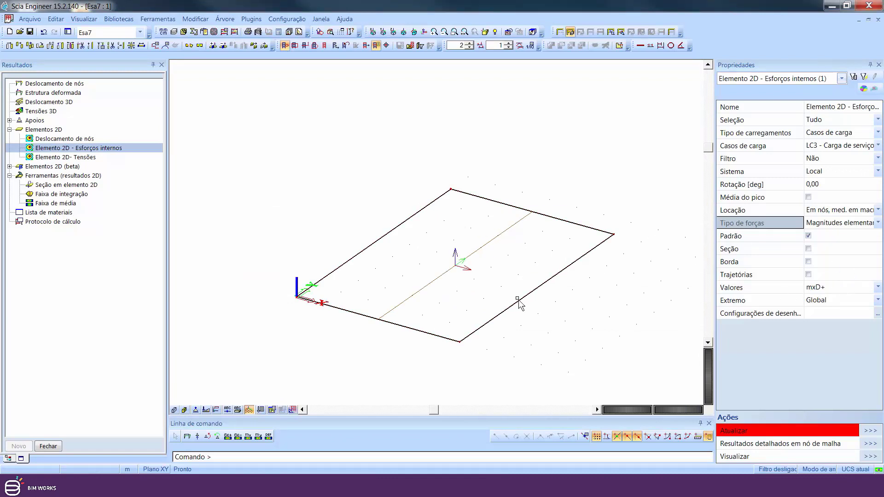
- Turn off the local axes of 2D elements in the view parameters and refresh the slab's mxD+ plot
right_click(598, 132)
click(654, 175)
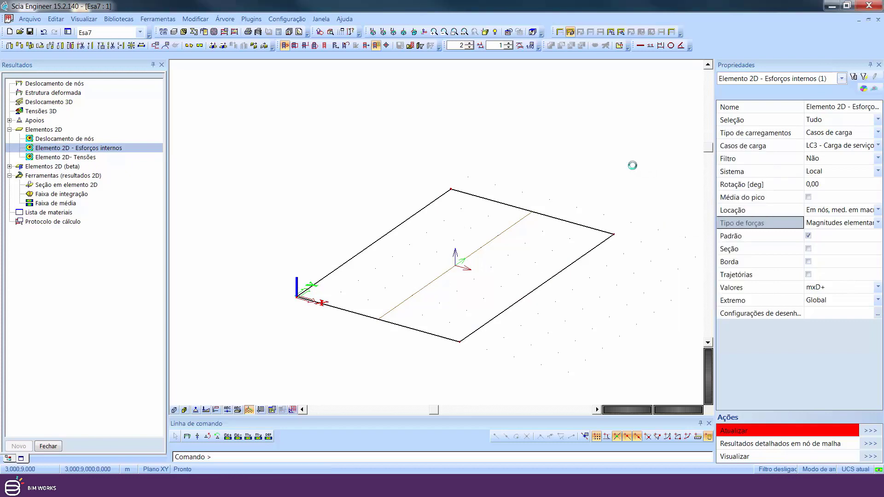
click(344, 337)
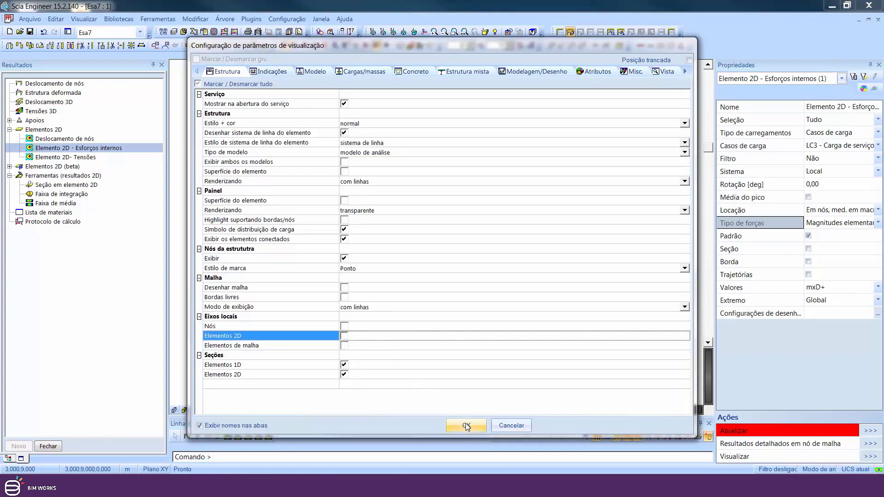
click(466, 425)
click(871, 431)
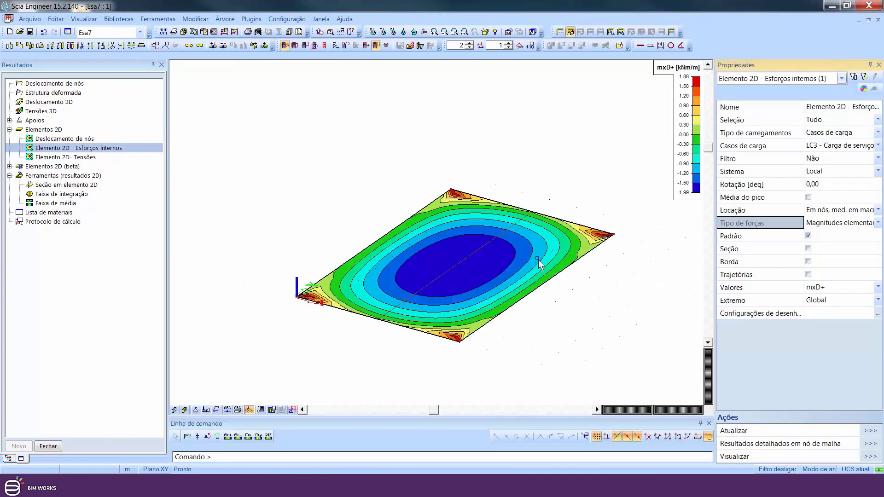
- Set Valores to myD+ for the slab's internal forces and refresh the plot
click(833, 286)
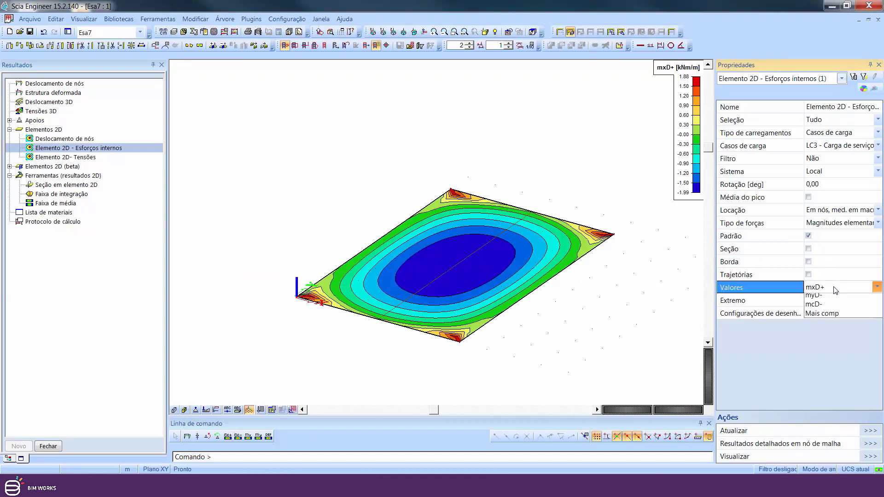
click(820, 308)
click(871, 431)
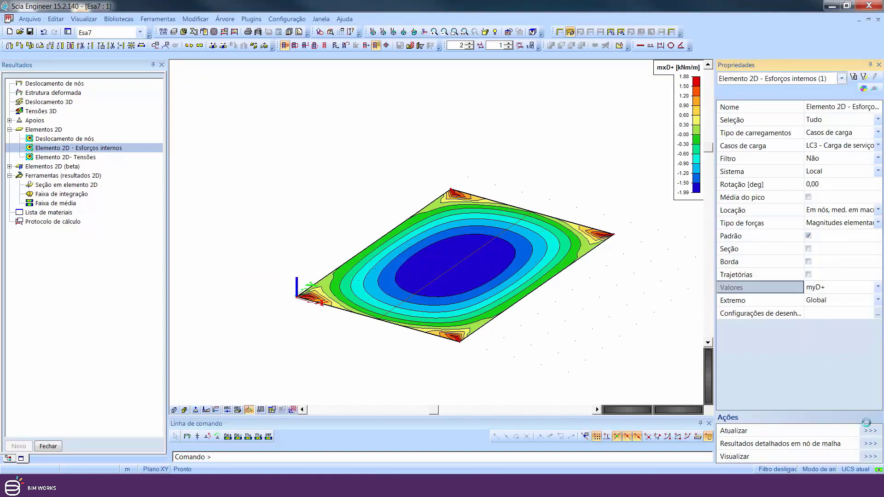
- Set Valores to mxD- for the slab's internal forces and refresh the plot
click(842, 288)
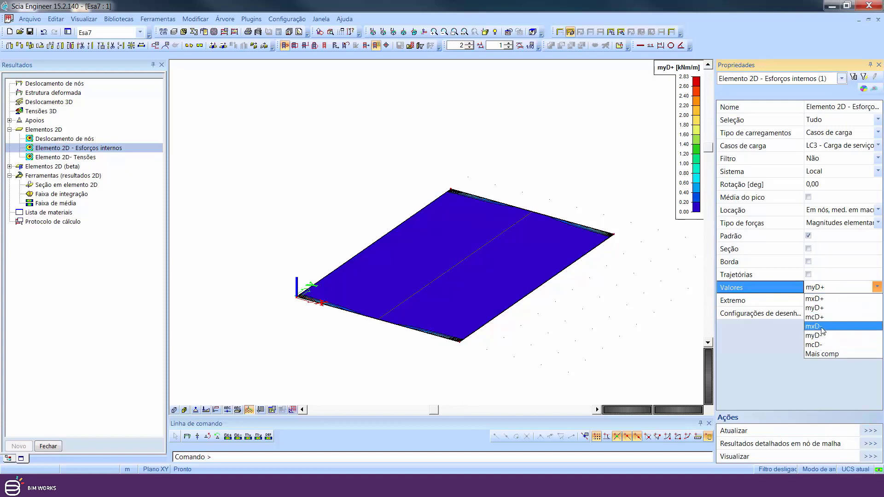
click(822, 326)
click(867, 430)
- Set Valores to myD- for the slab's internal forces and refresh the plot
click(840, 286)
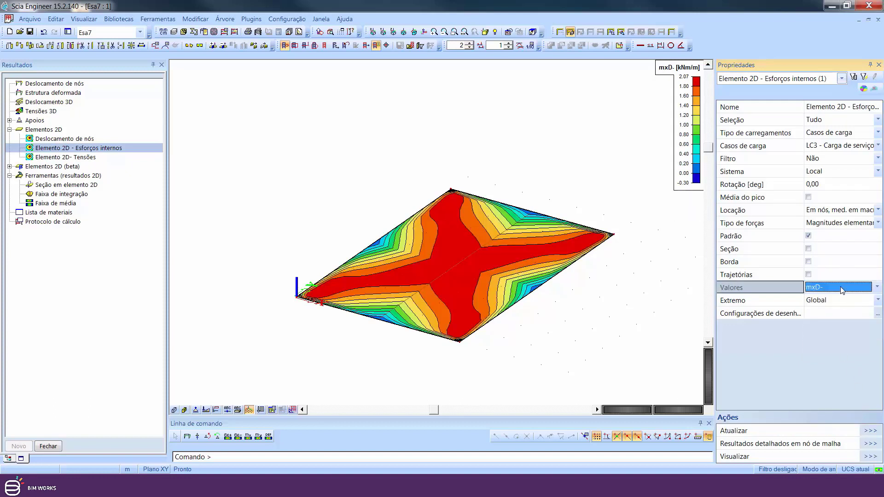
click(822, 335)
click(874, 430)
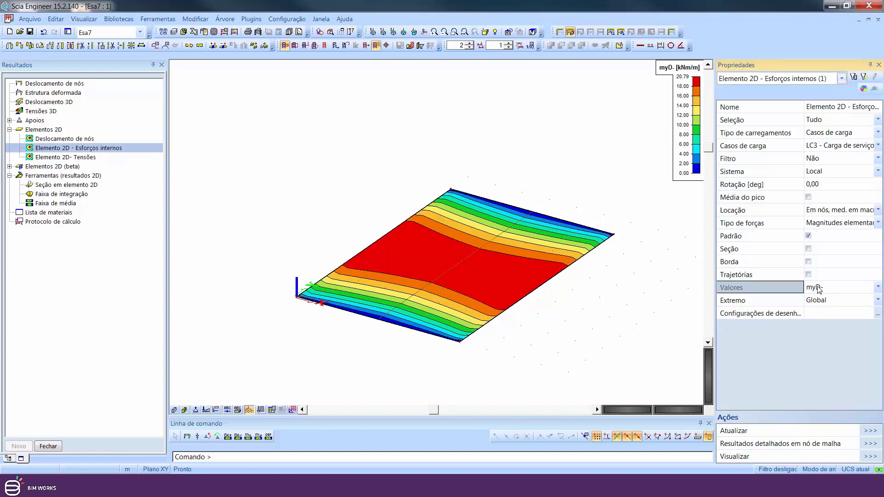
- Set Tipo de forças to Magnitudes básicas with Valores my, and refresh the slab's internal forces plot
click(876, 222)
click(842, 240)
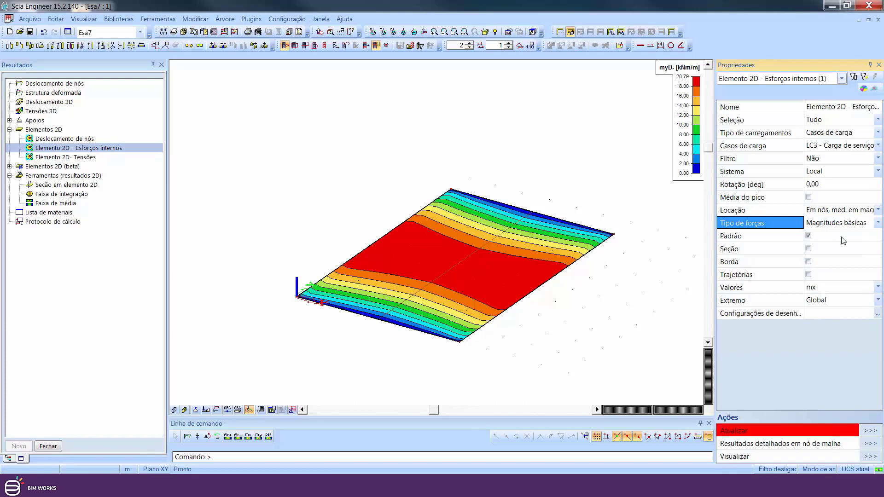
click(862, 292)
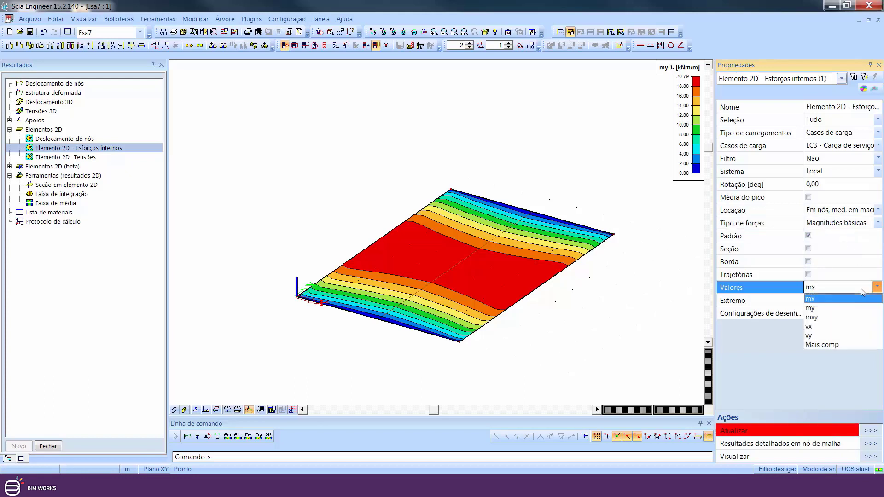
click(823, 306)
click(866, 432)
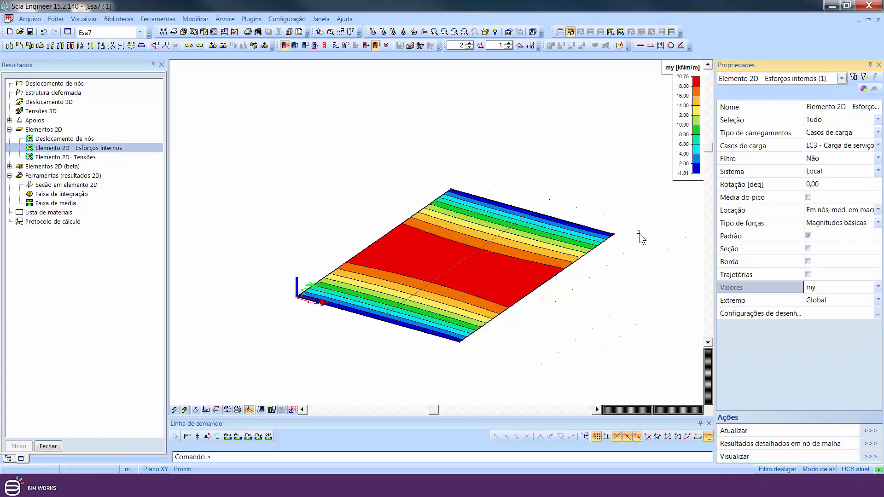
- Set Locação to Em centros, refresh the my plot, and inspect the element-by-element colours near the slab's edge
click(835, 211)
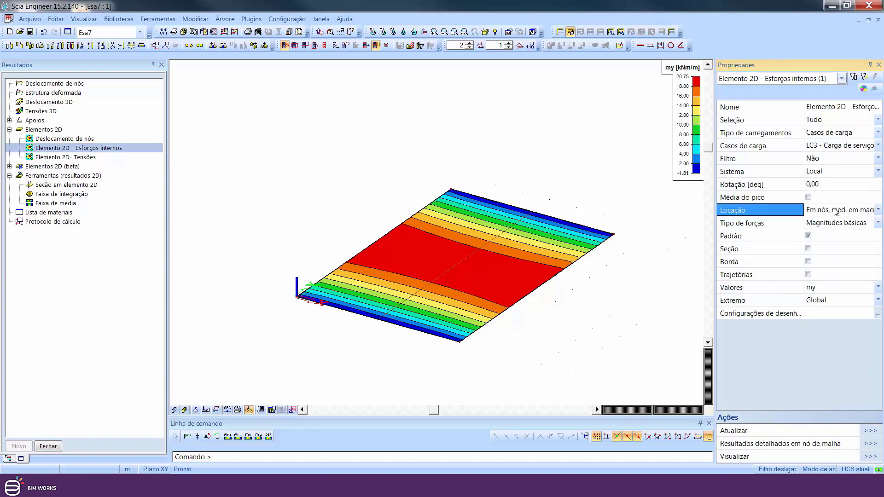
click(835, 220)
click(871, 431)
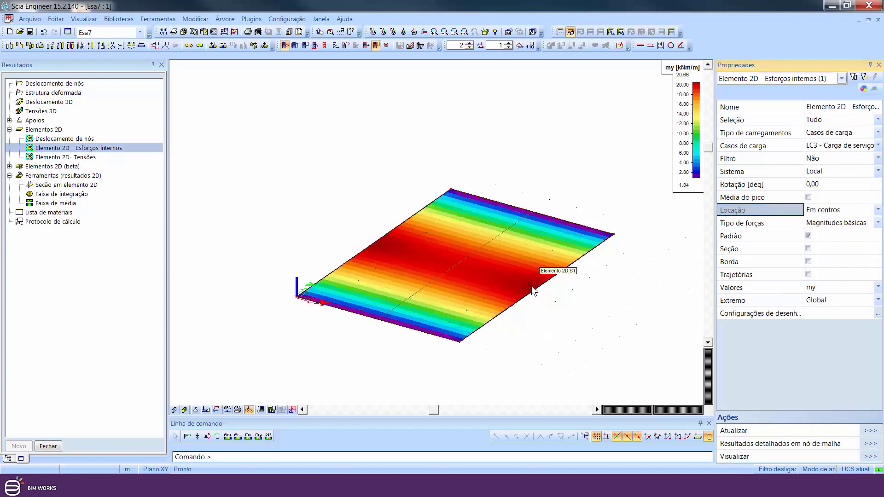
scroll(527, 304, up, 6)
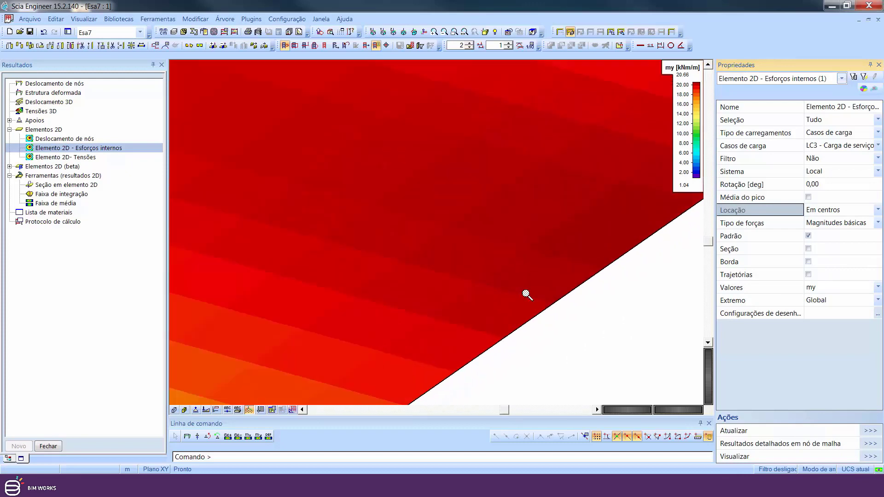
scroll(537, 283, down, 8)
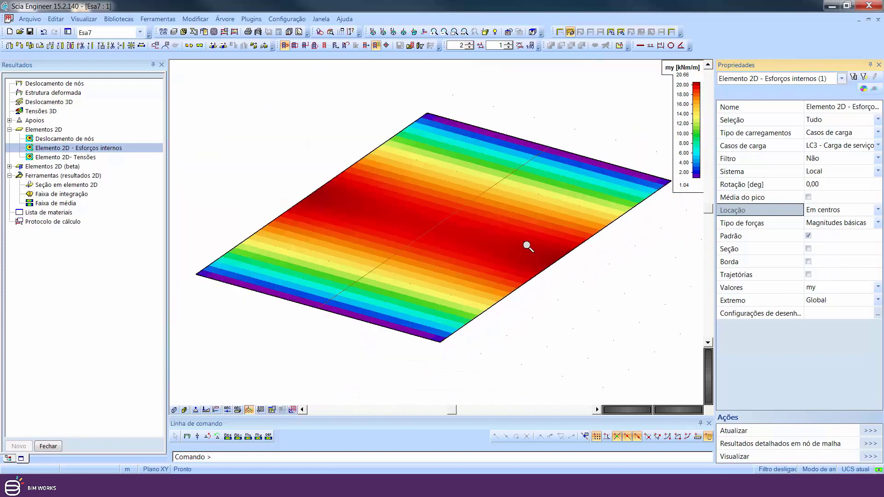
- Set Locação to Em nós, sem med. and refresh the slab's my plot
click(853, 214)
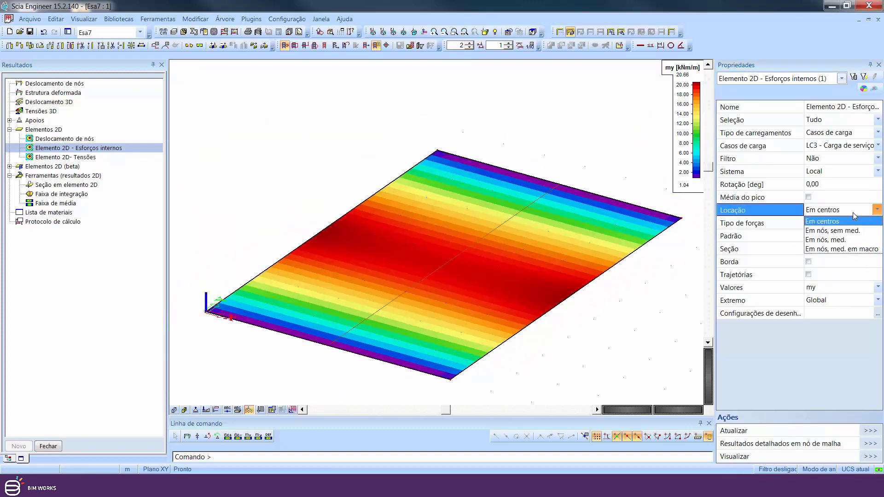
click(833, 230)
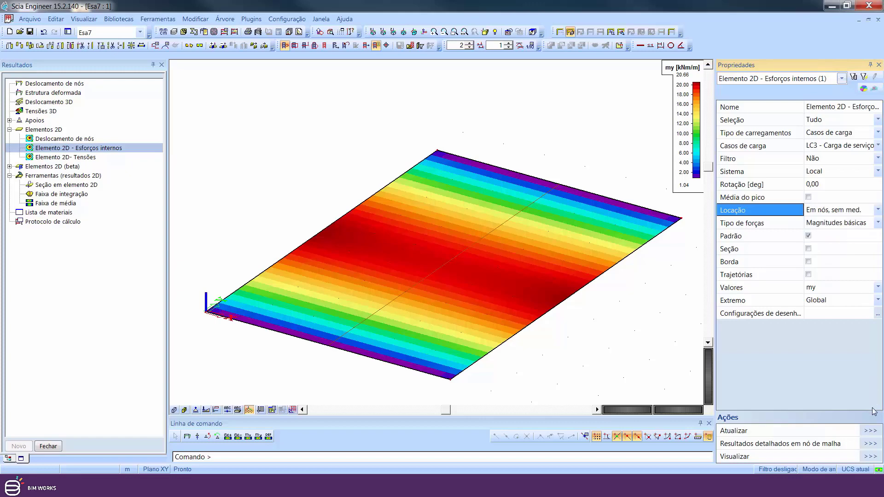
click(870, 431)
- Set Locação to Em nós, med., accept the notice about identical coordinate systems, and refresh the slab's my plot
click(838, 215)
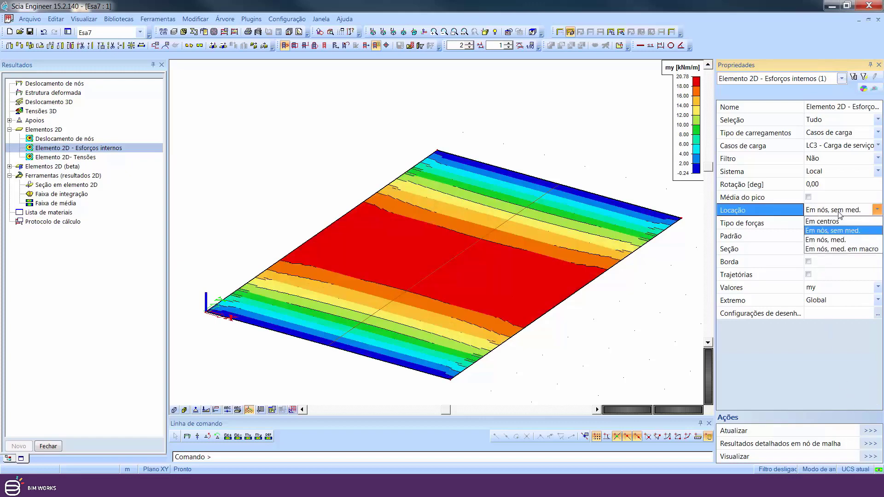
click(833, 239)
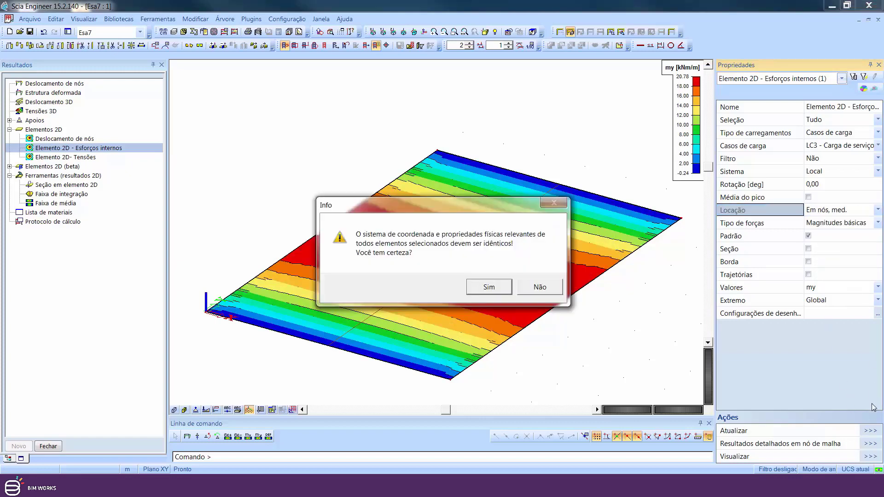
click(489, 287)
click(876, 432)
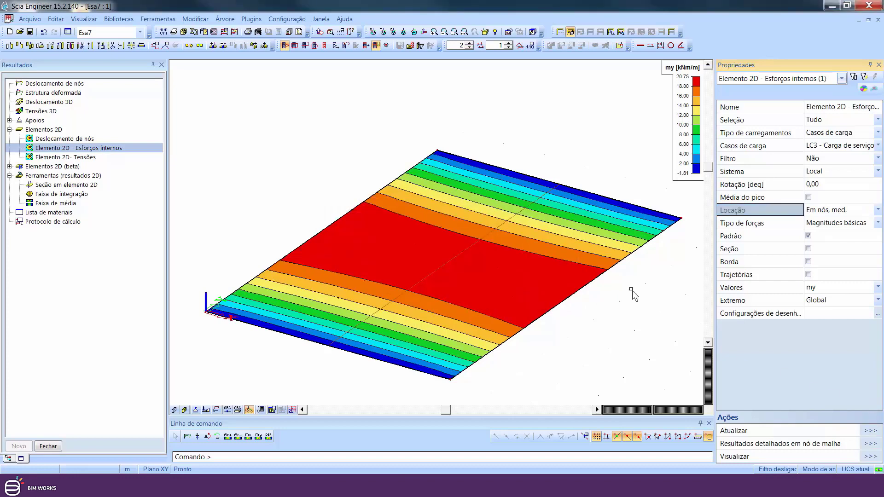
- Set Locação to Em nós, med. em macro and refresh the slab's my plot
click(879, 212)
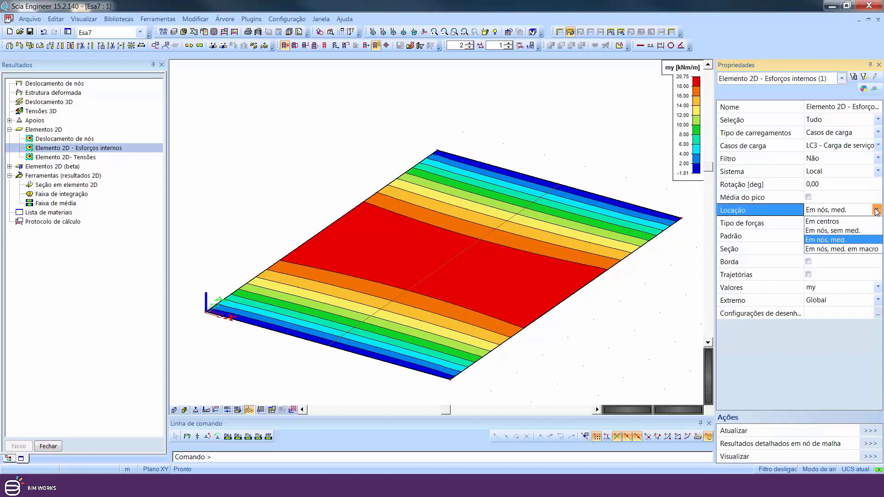
click(855, 251)
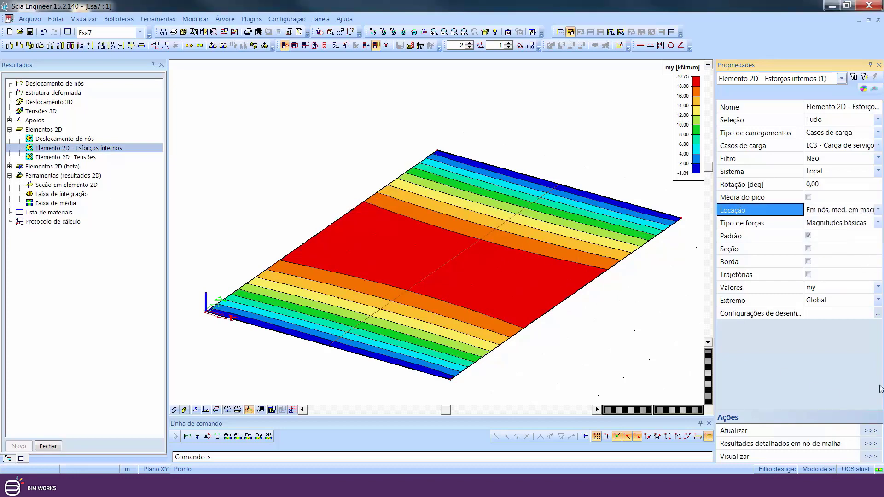
click(870, 431)
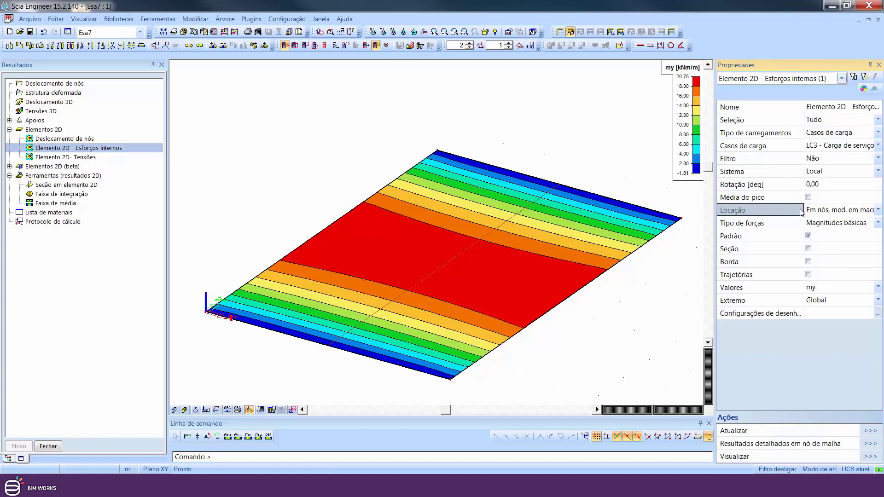
click(826, 214)
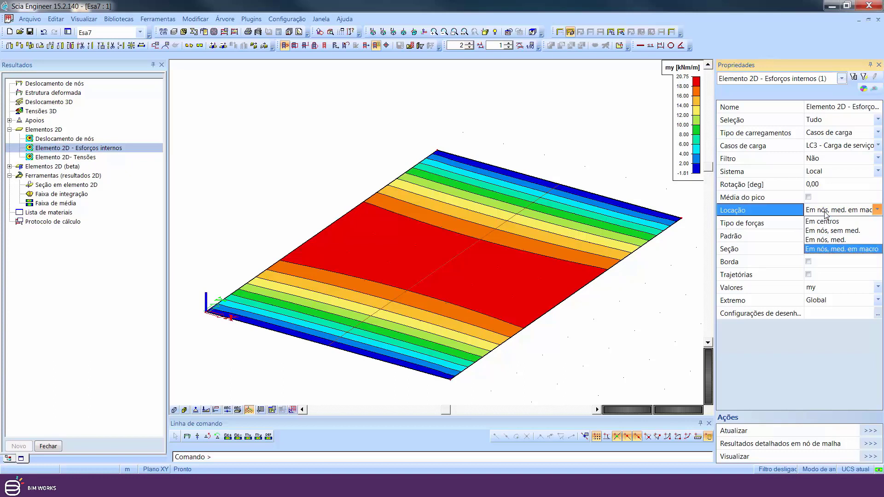
click(826, 215)
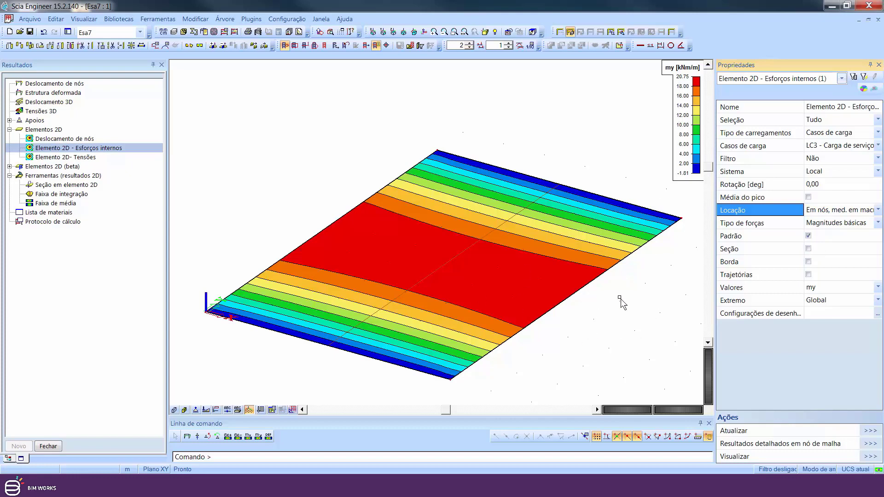
- Switch to the Elemento 2D - Tensões results and review the basic stress components available for Valores
click(65, 157)
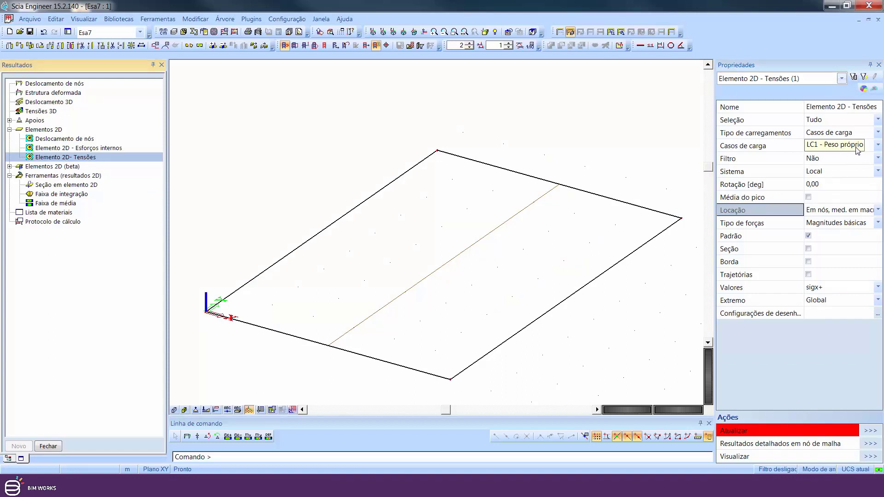
click(855, 289)
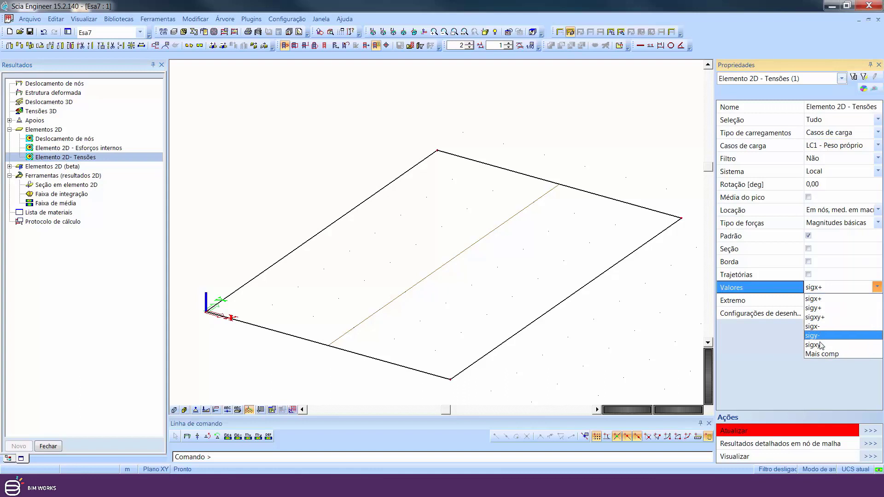
click(828, 291)
- Set Tipo de forças to Magnitudes principais, review its stress components, and return to Magnitudes básicas
click(840, 225)
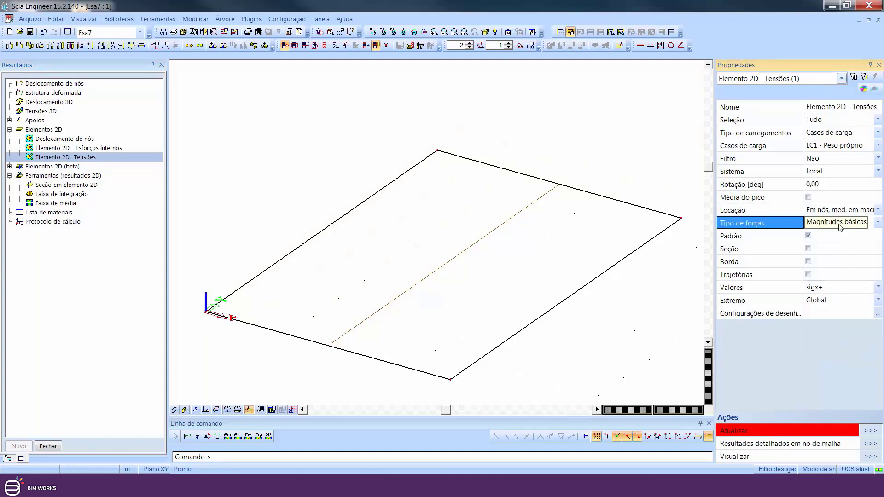
click(840, 223)
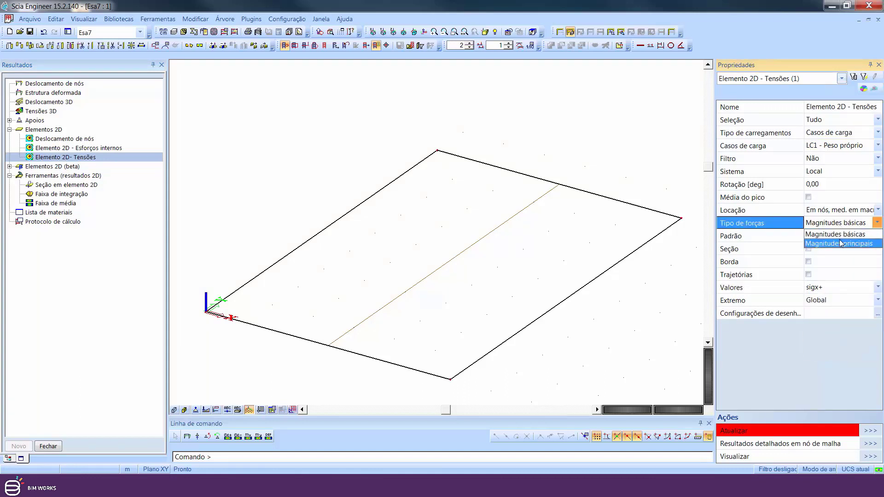
click(839, 243)
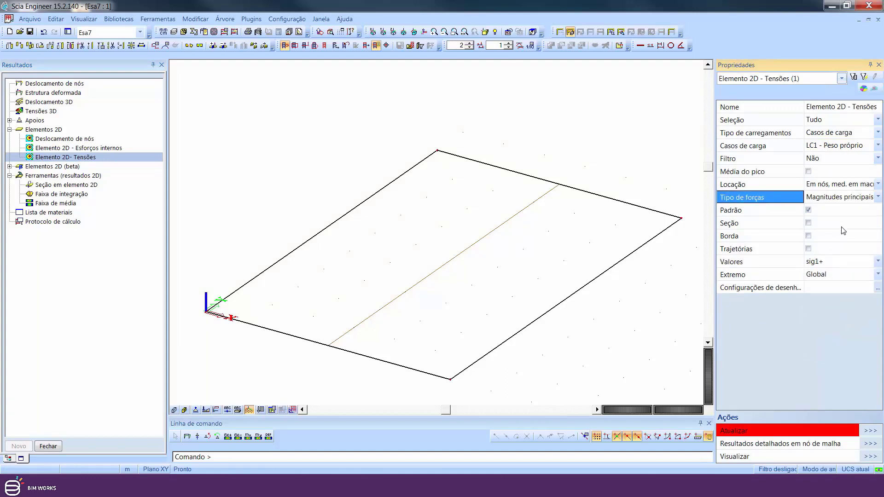
click(852, 262)
click(851, 259)
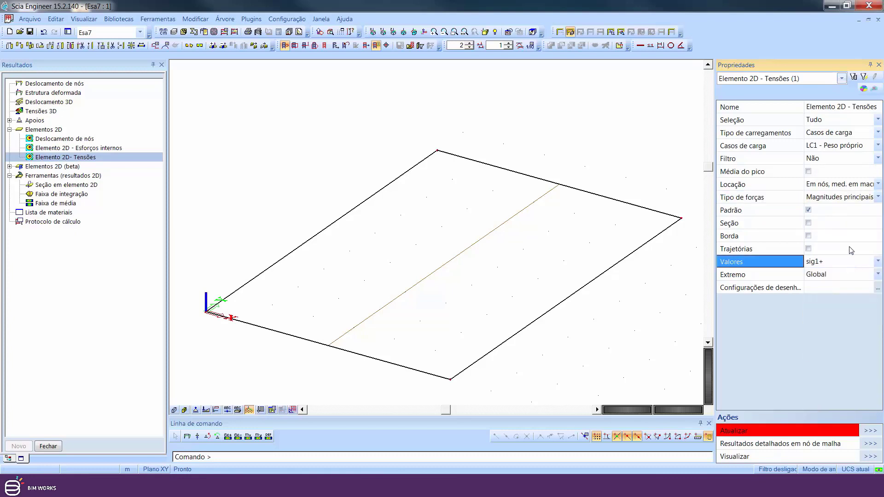
click(846, 197)
click(844, 209)
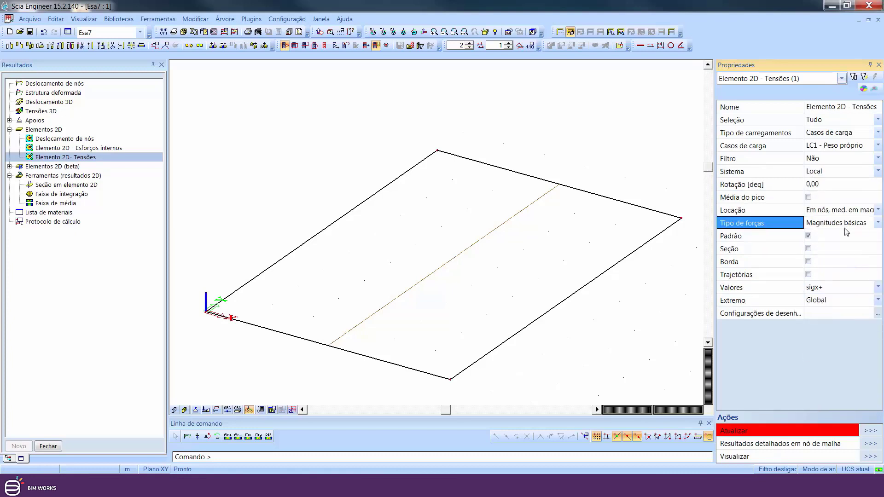
- Keep sigx+ as the stress component and refresh the slab's plot for LC1 - Peso próprio
click(829, 289)
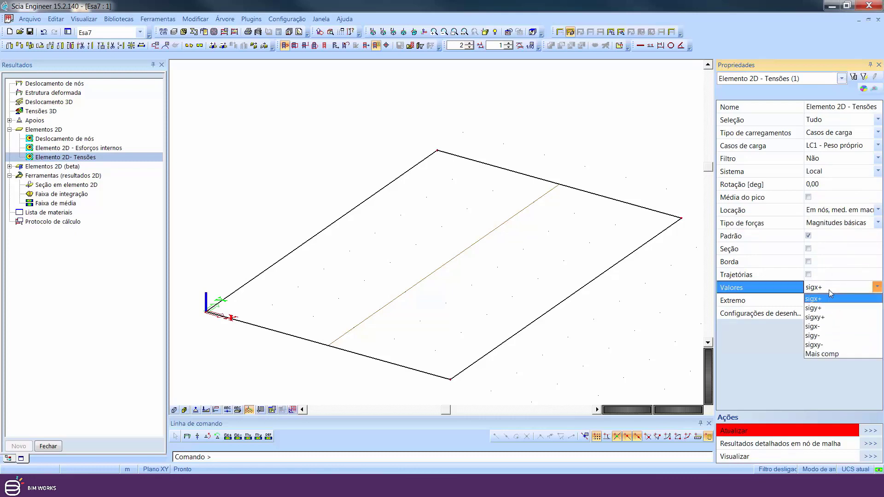
click(828, 289)
click(873, 431)
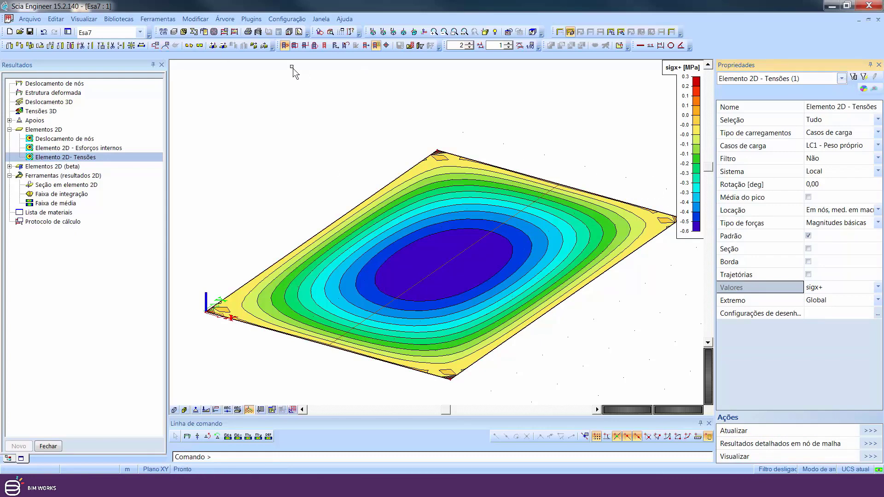
- Set the decimal places of Tensão under Cargas/Resultados to 4 in the project's units
click(163, 32)
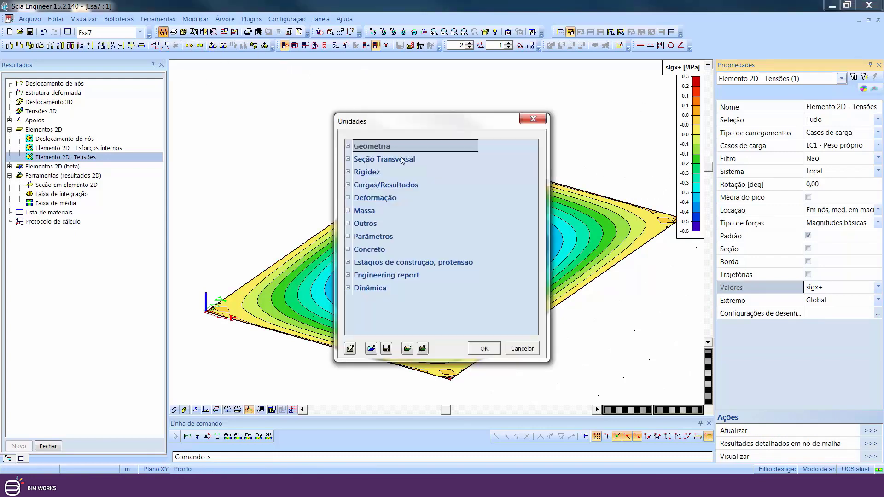
click(352, 186)
double_click(353, 212)
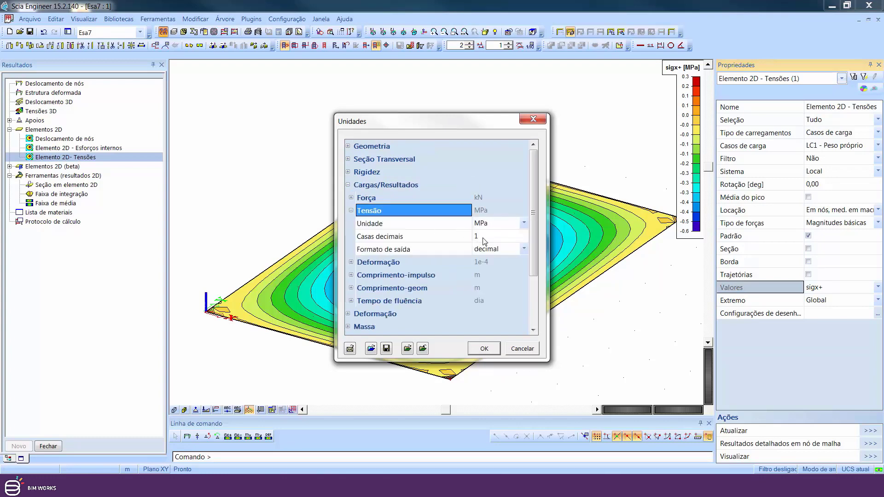
click(485, 239)
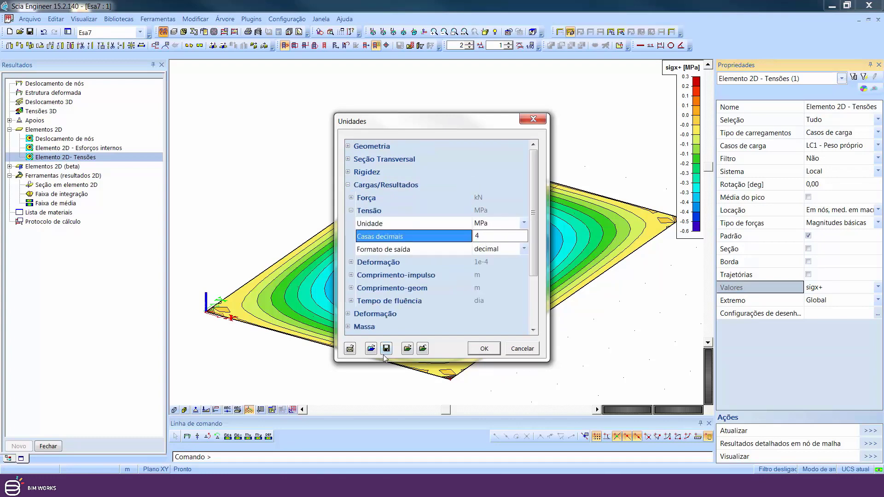
text(4)
click(482, 349)
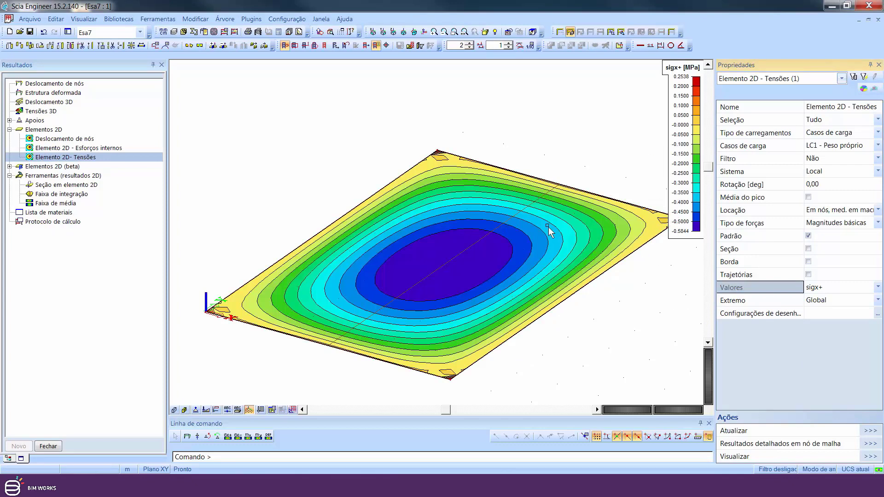
- Change the slab's 2D result drawing settings to display the sigx+ stresses as Isolinhas
middle_drag(527, 234, 516, 241)
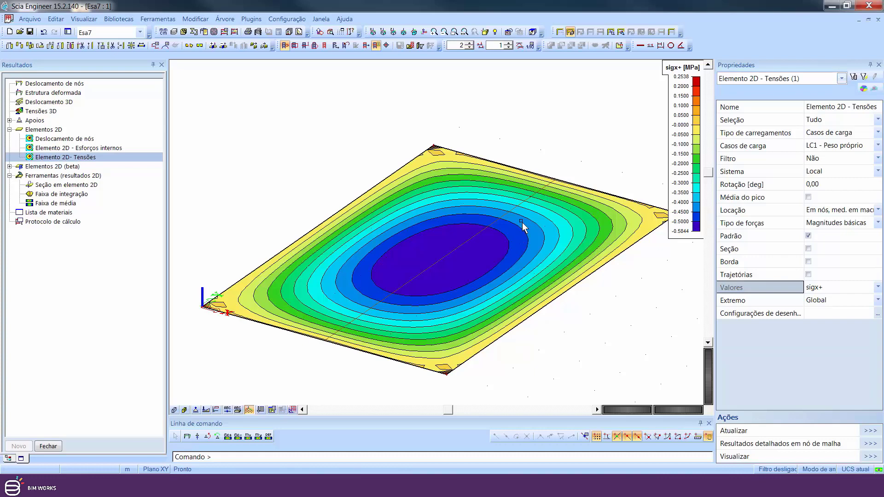
click(877, 313)
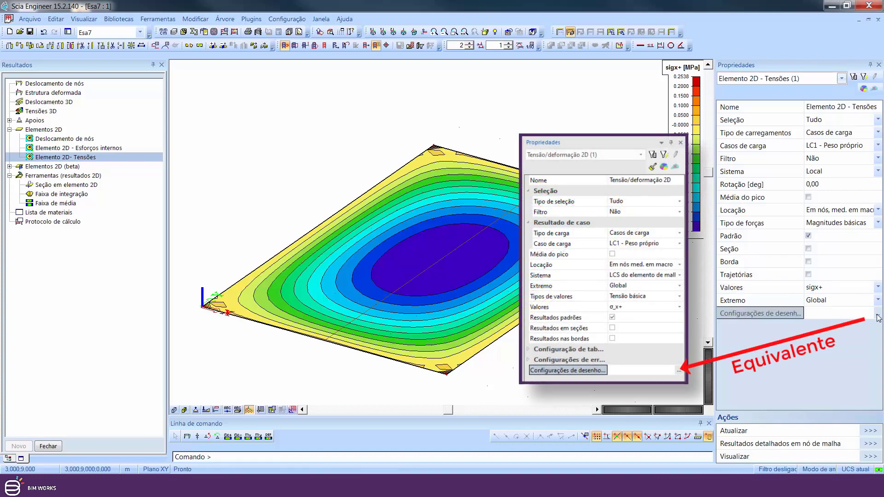
click(877, 316)
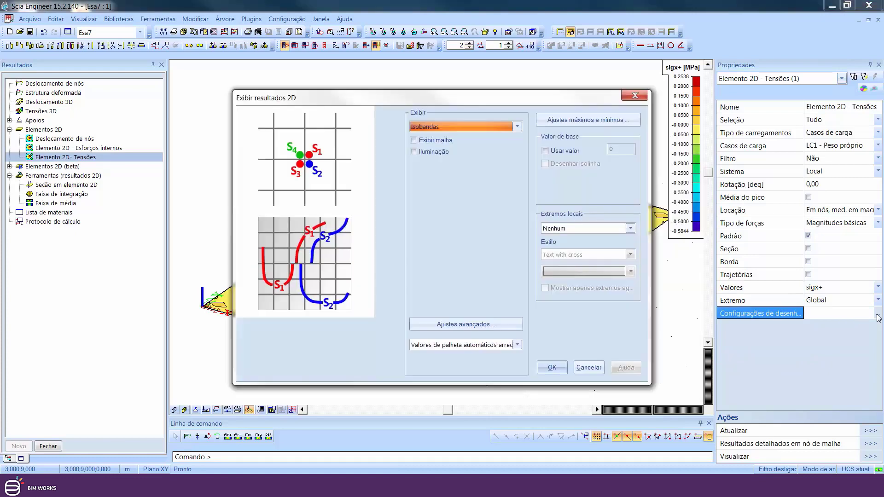
click(463, 126)
click(460, 134)
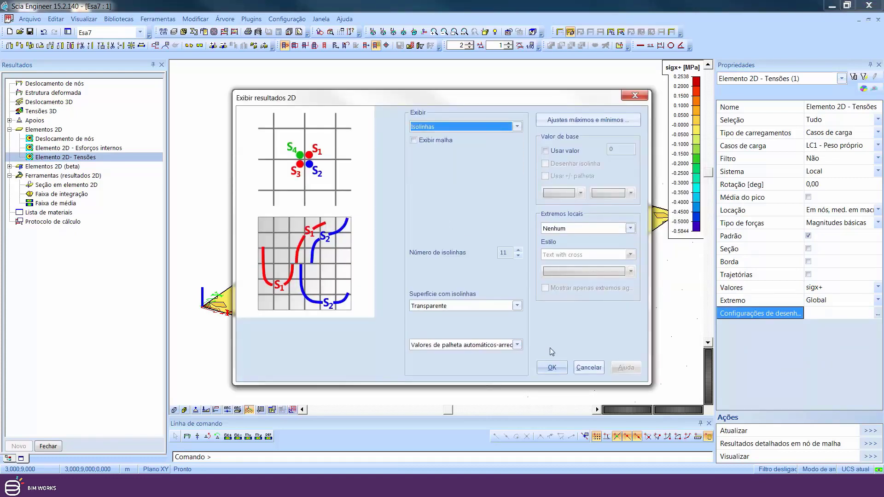
click(552, 367)
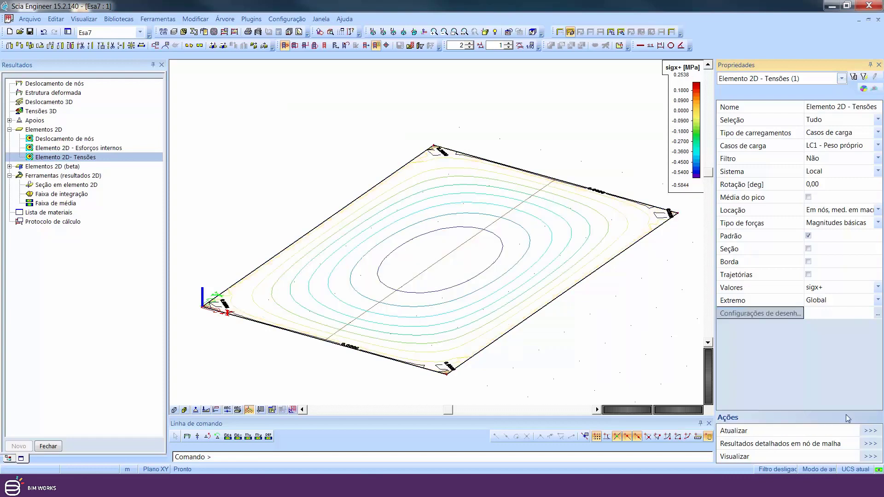
- Change the 2D result display to Isolinhas indicadas and refresh the slab's sigx+ plot
click(877, 313)
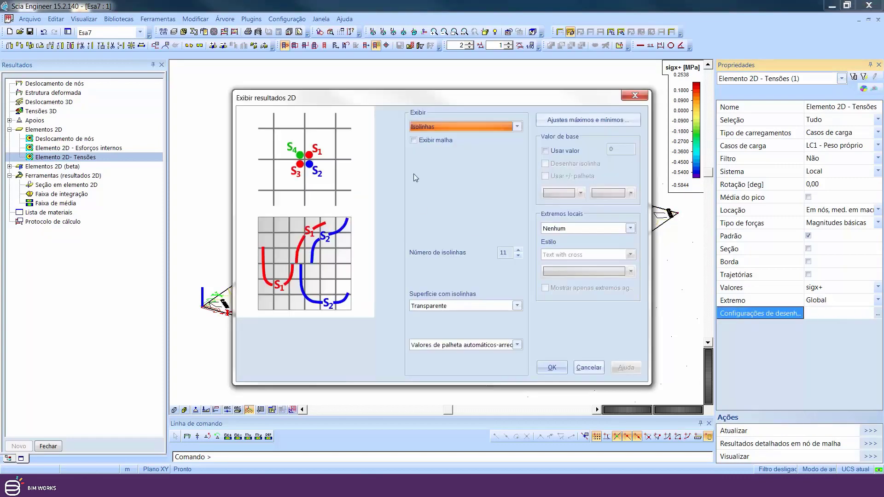
click(454, 130)
click(440, 171)
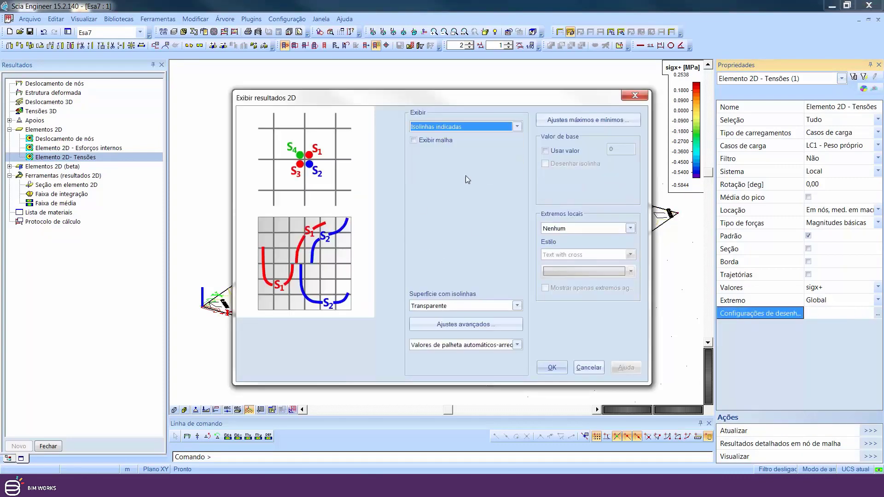
click(552, 367)
click(877, 430)
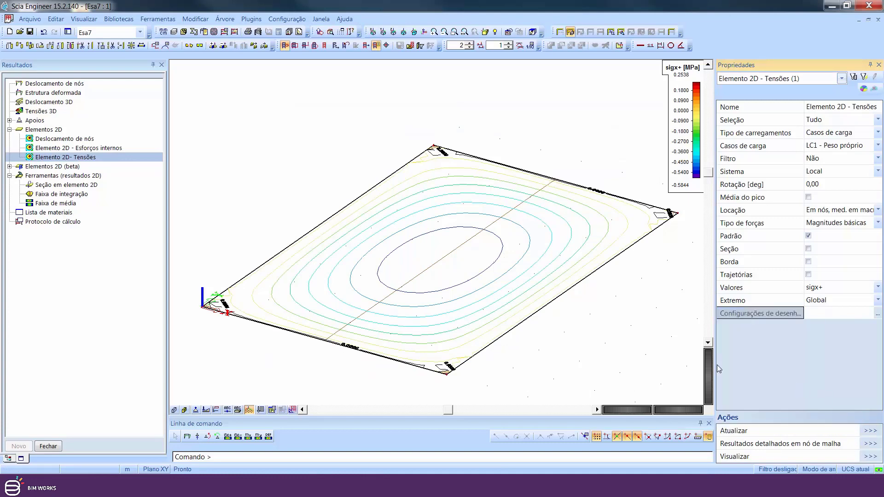
- Restore the 2D result display to Isobandas and refresh the slab's sigx+ plot
click(876, 313)
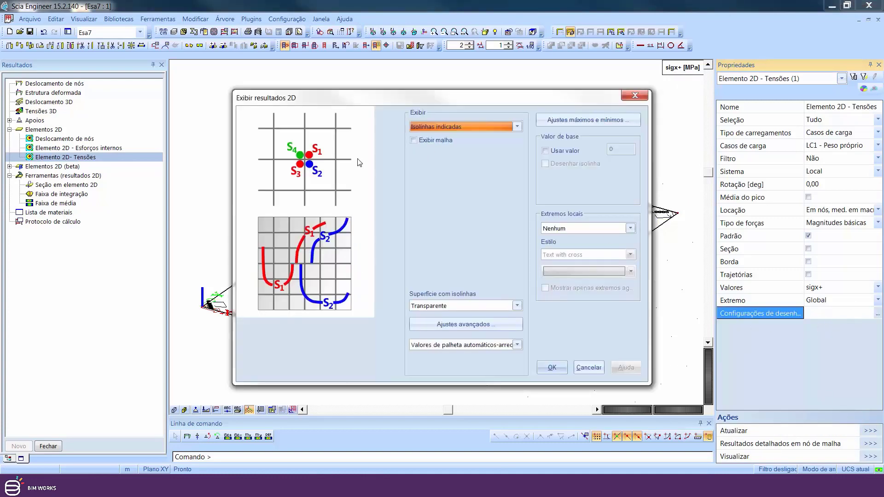
click(517, 128)
click(442, 160)
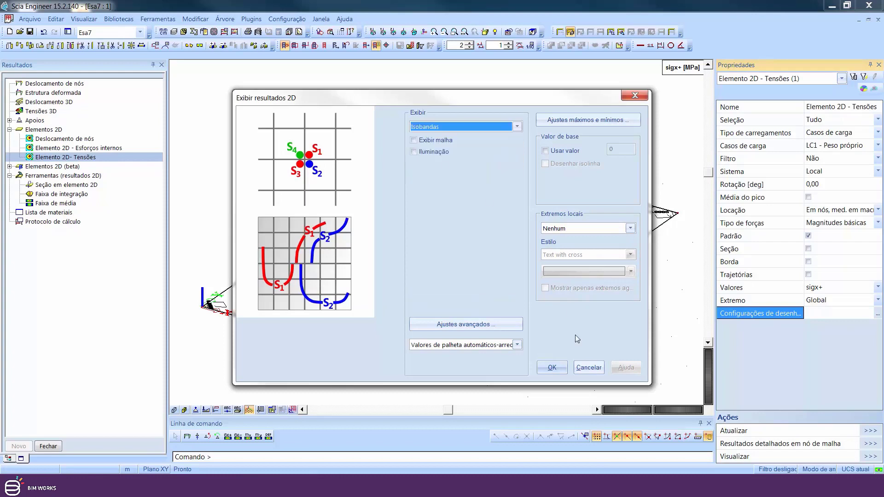
click(551, 367)
click(855, 431)
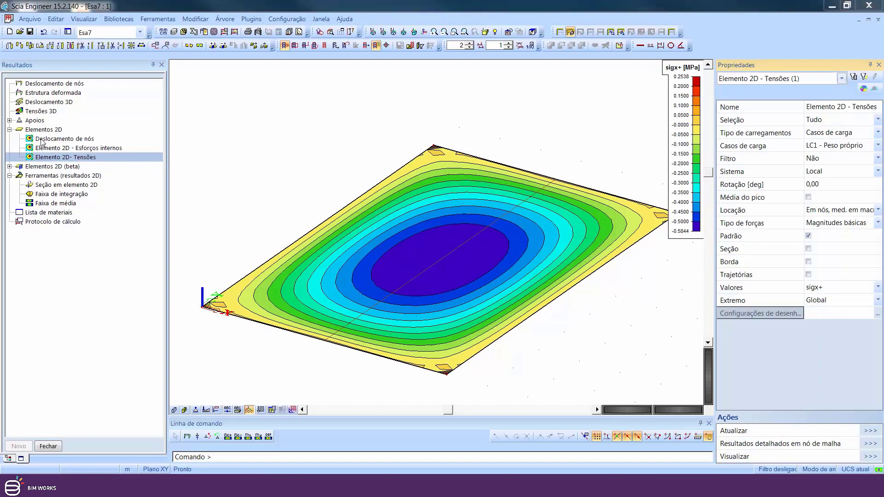
- Display the Rz Intensidade results of the Apoios for LC1 - Peso próprio along the slab's supported edges
click(9, 121)
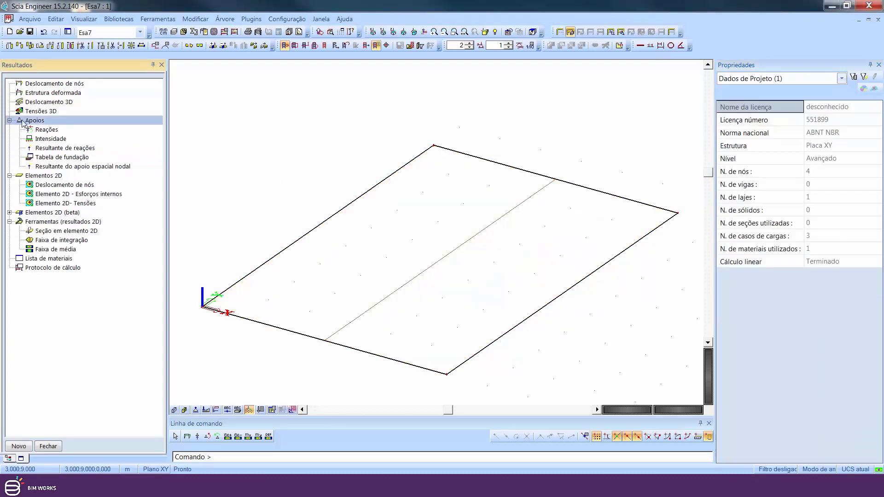
click(45, 139)
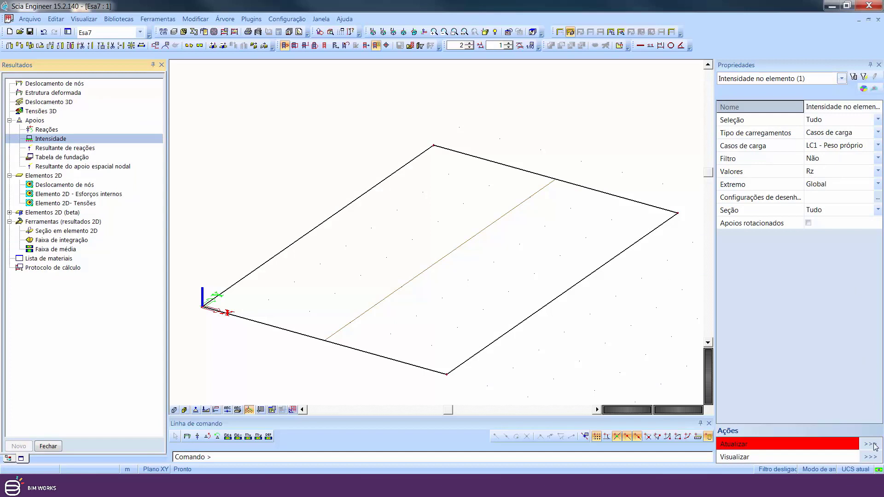
click(870, 445)
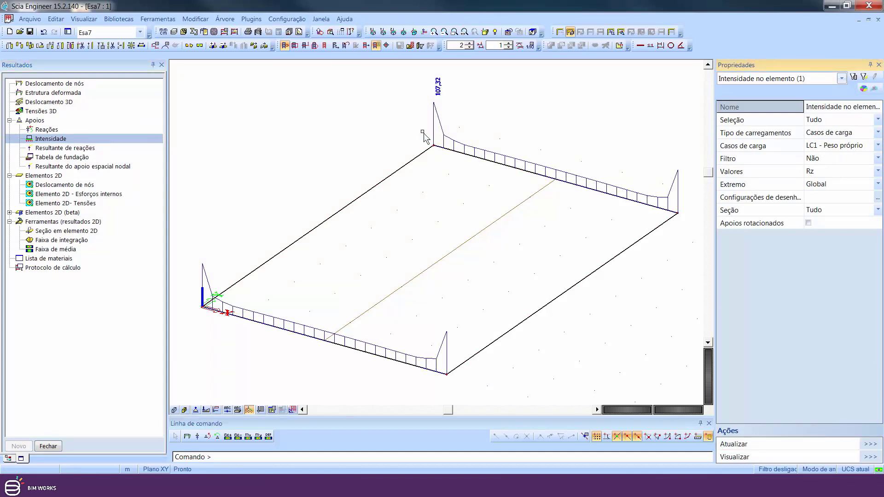
- Set Extremo to Seção and refresh the Rz support intensity diagram to label values at every section
click(848, 190)
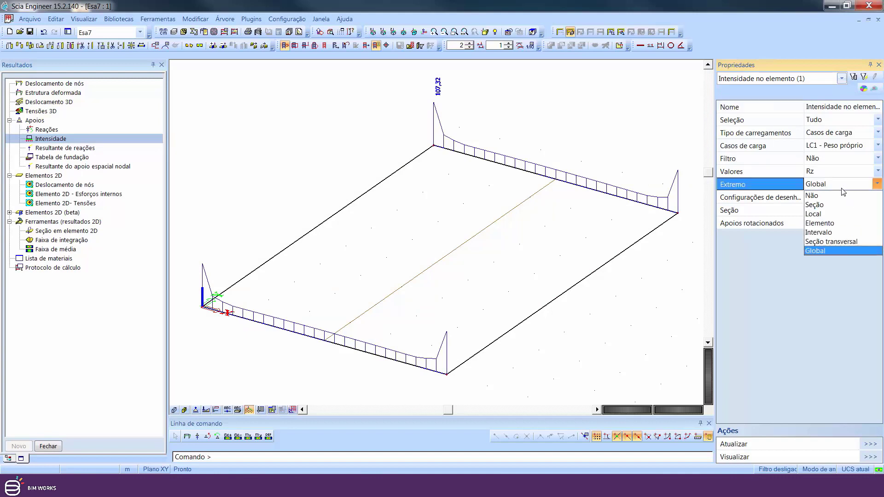
click(824, 205)
click(869, 445)
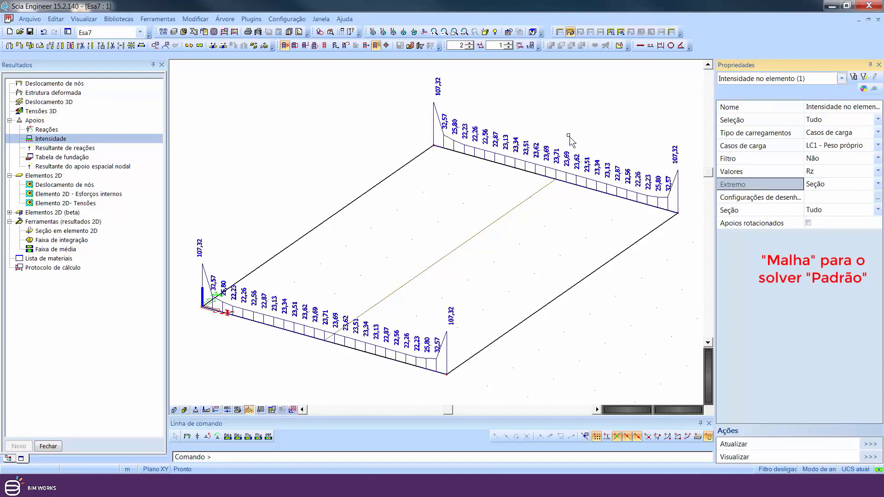